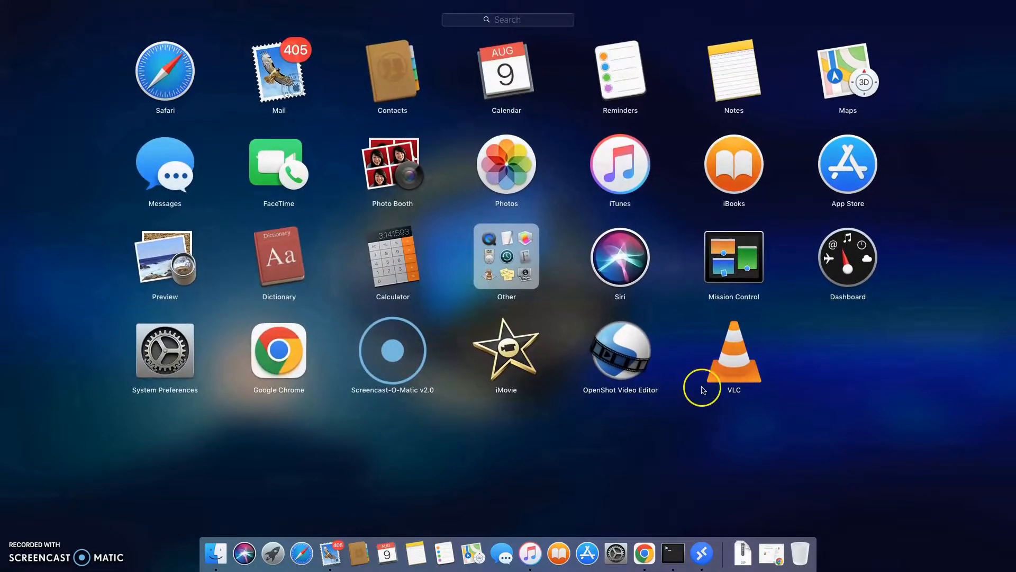
Try to move VLC from Launchpad to the Trash, and open the Applications folder in Finder
drag(728, 353, 803, 559)
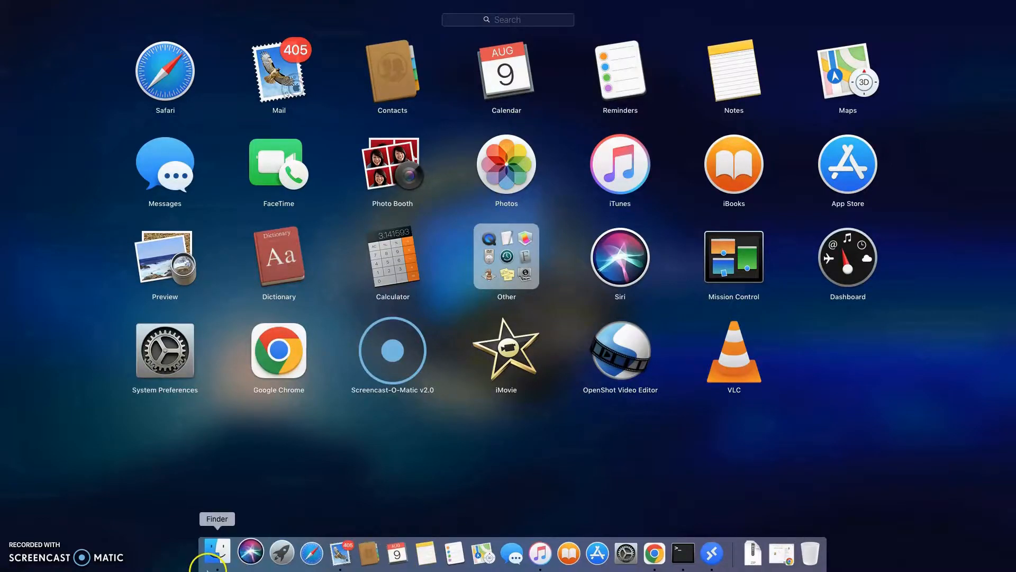
click(229, 548)
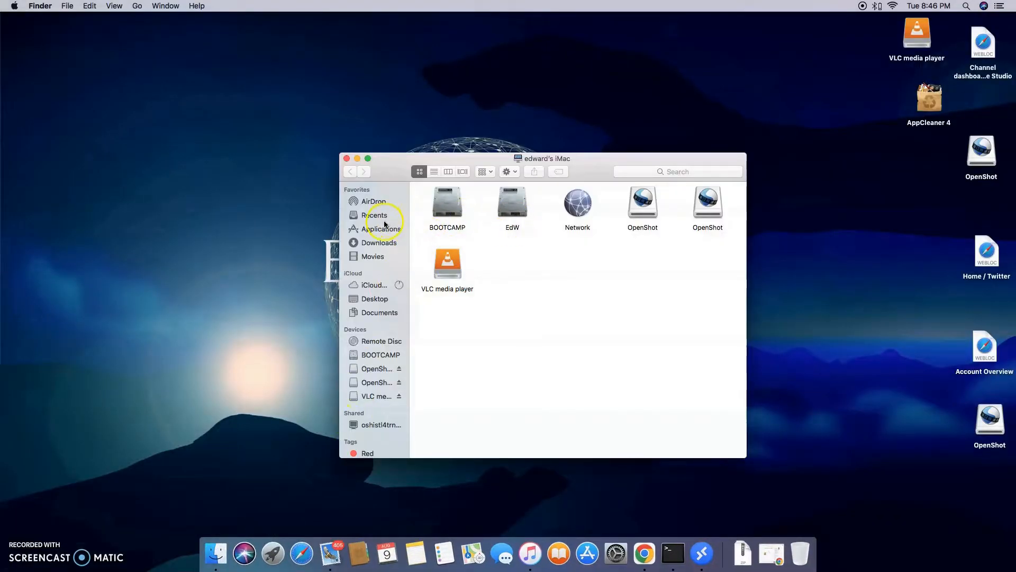
click(377, 229)
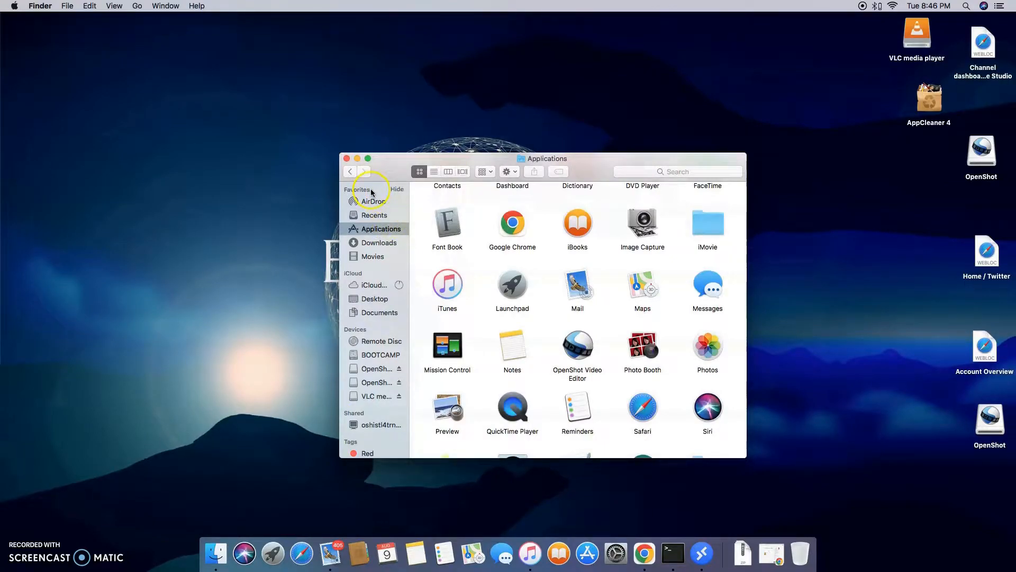
click(397, 189)
click(397, 190)
click(379, 233)
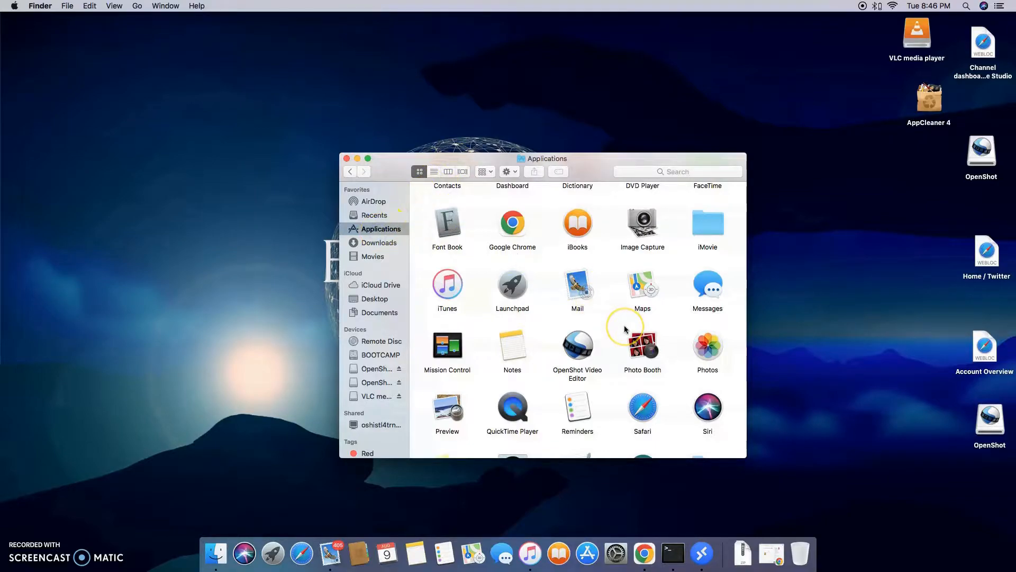
Move the VLC application from the Applications folder to the Trash
scroll(625, 329, up, 2)
scroll(627, 328, down, 5)
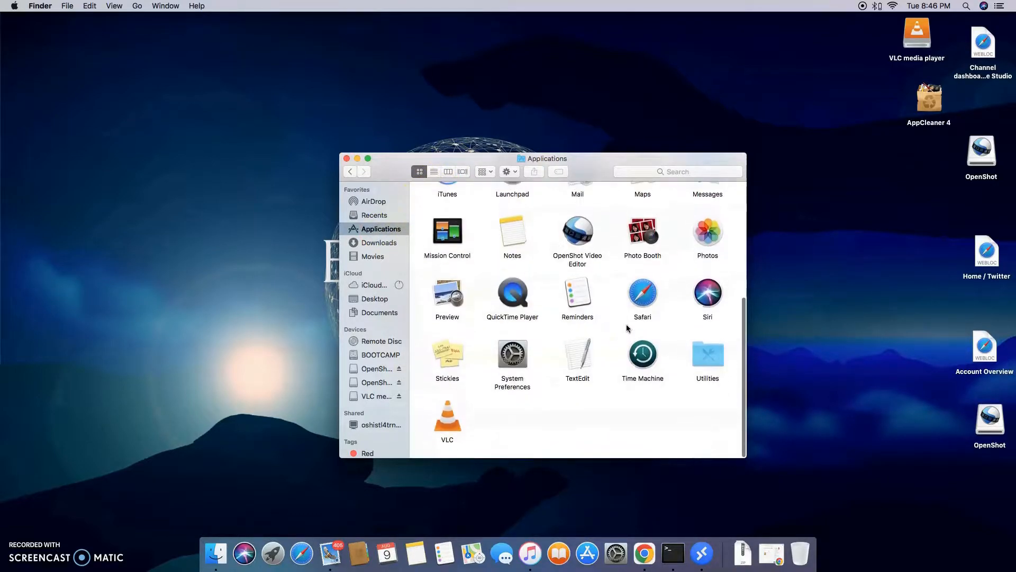
click(448, 421)
scroll(446, 423, down, 1)
click(446, 422)
drag(446, 422, 802, 554)
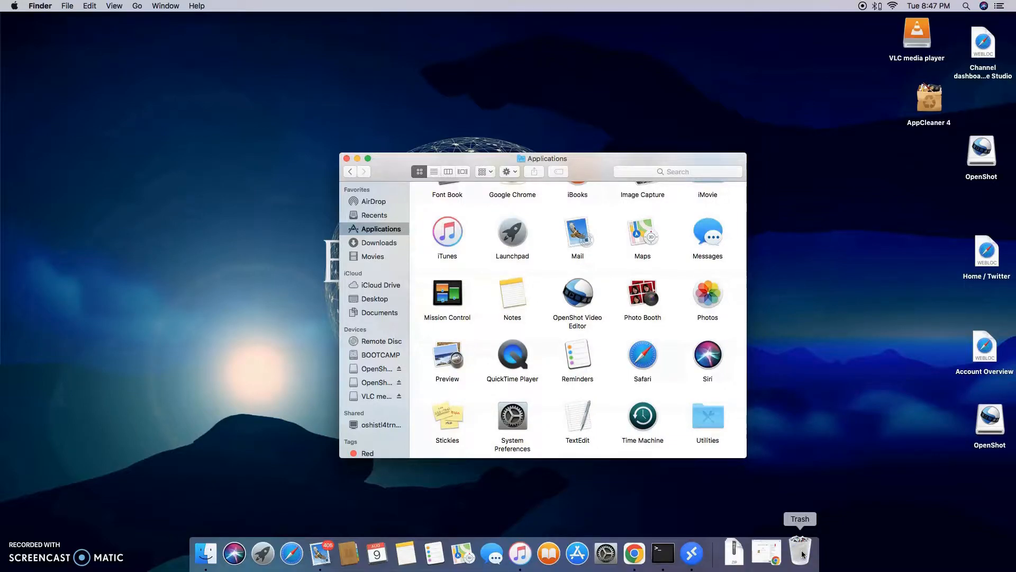
Open the Trash and view the file information of the deleted VLC application, including its size and version
click(802, 554)
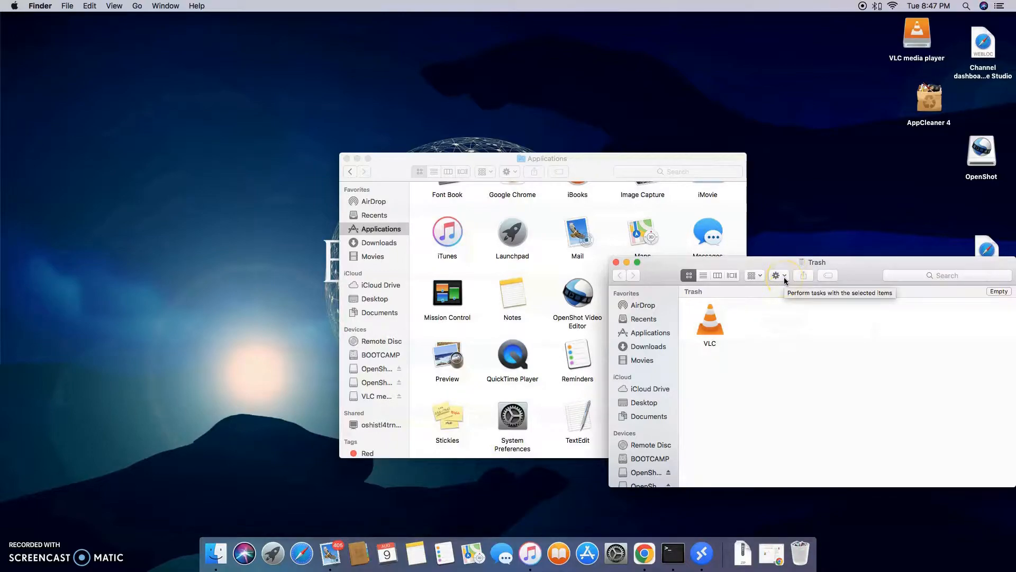
click(710, 320)
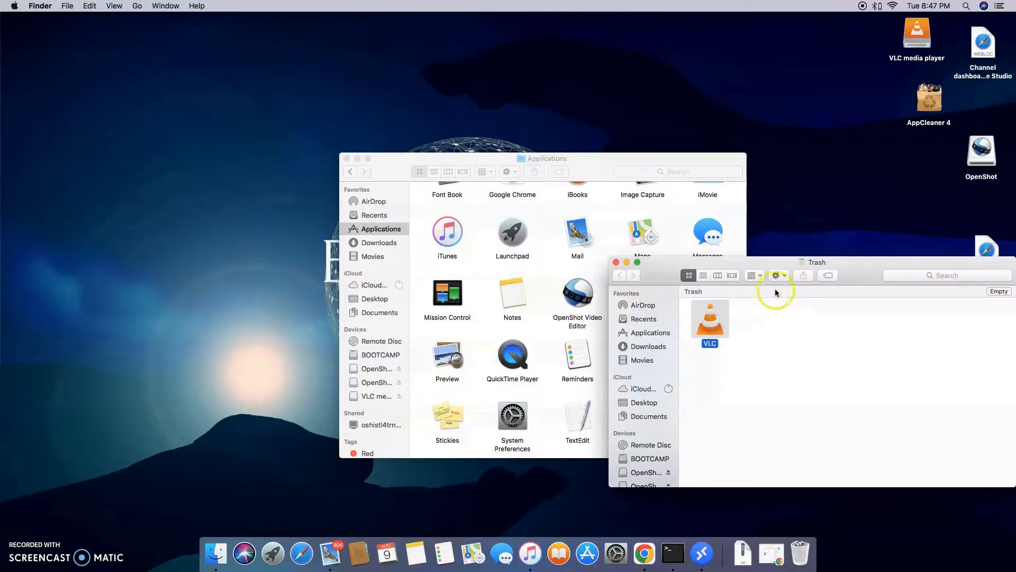
click(785, 277)
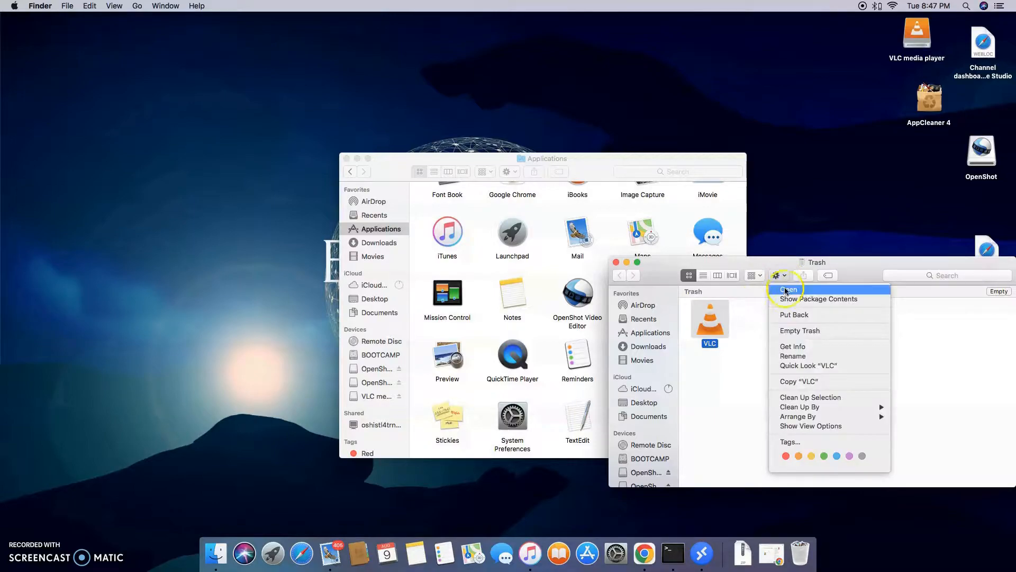
click(792, 347)
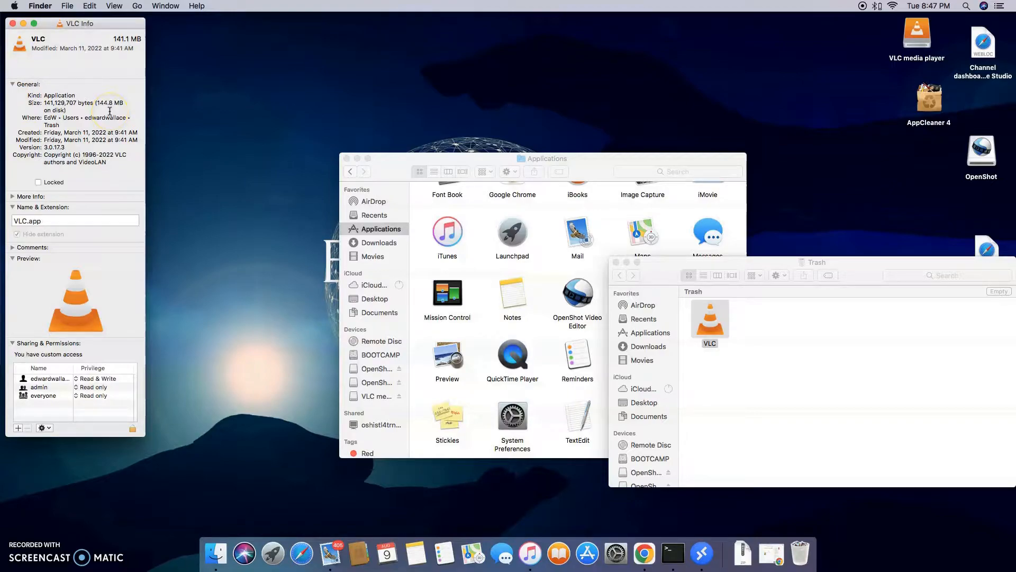
key(cmd+w)
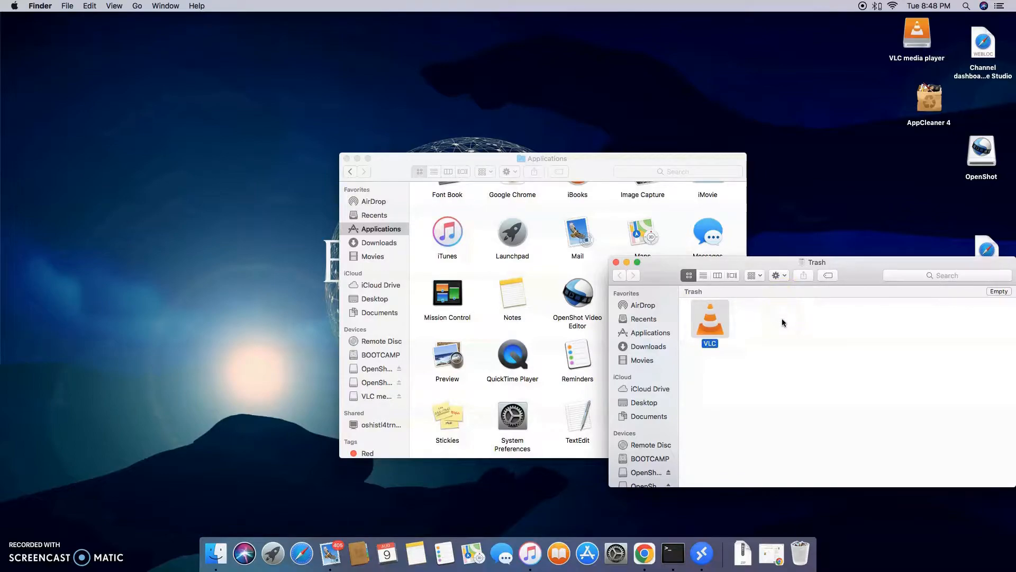
Move VLC from the Trash back into the Applications folder and close the Trash window
click(782, 278)
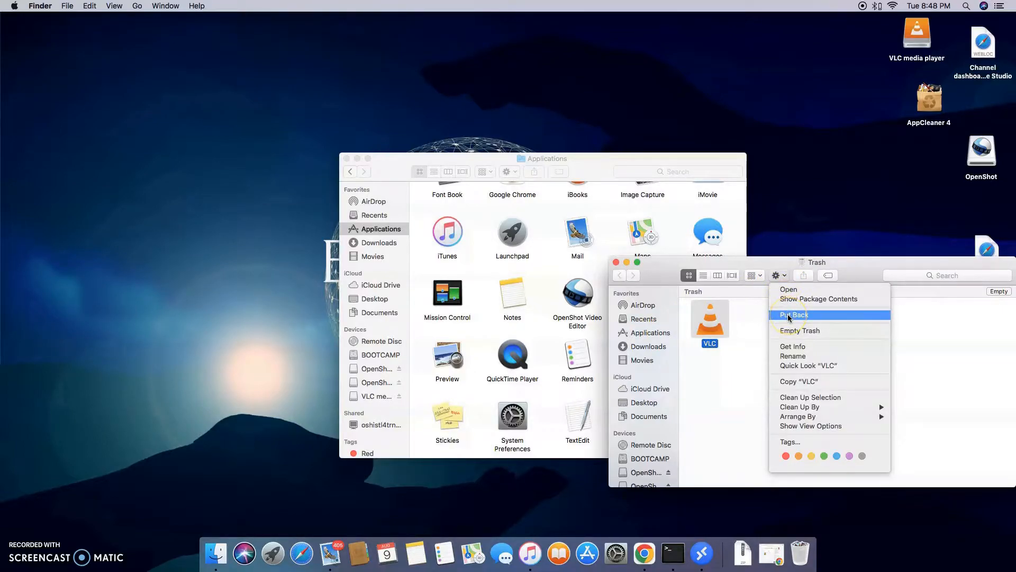
click(754, 326)
drag(718, 324, 551, 339)
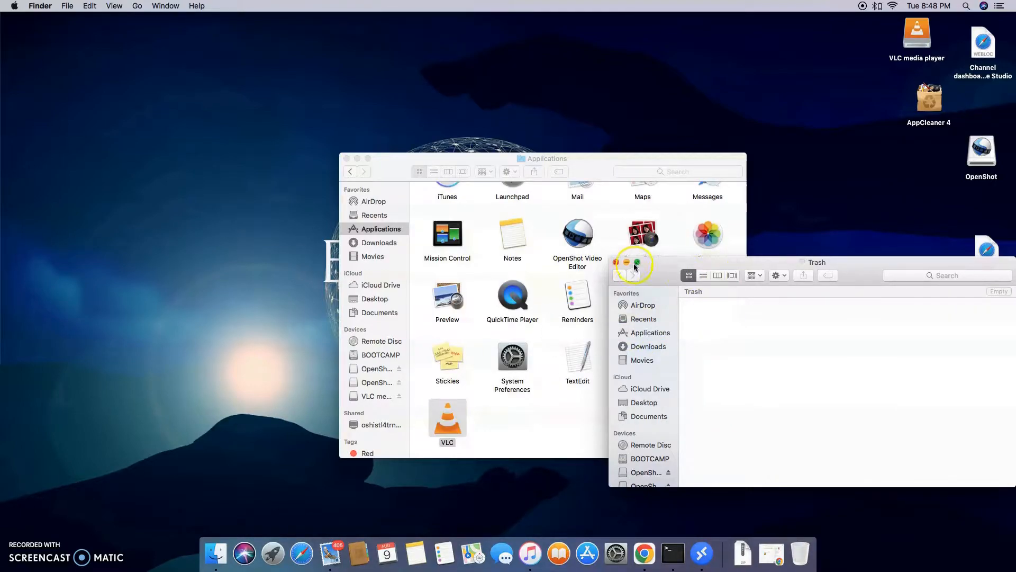
click(616, 262)
click(540, 431)
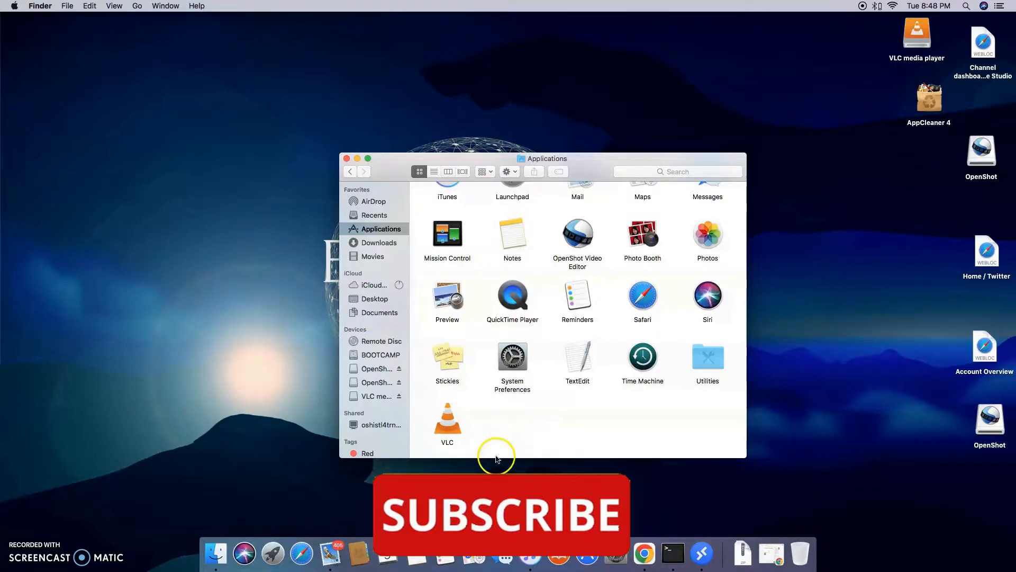
Search This Mac for "vlc" and select the VLC application in the results
click(672, 172)
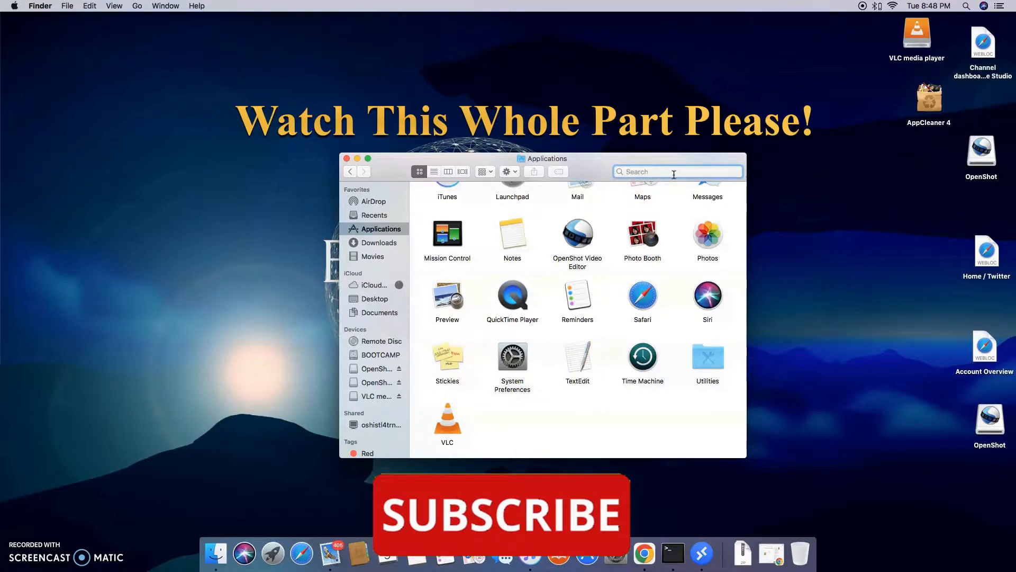
text(vlc)
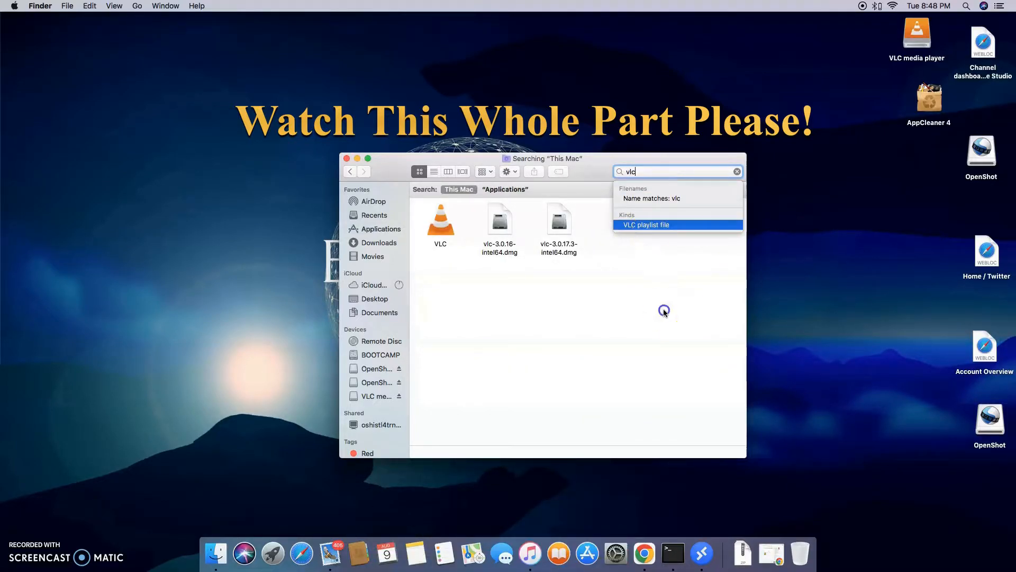
click(662, 309)
click(443, 232)
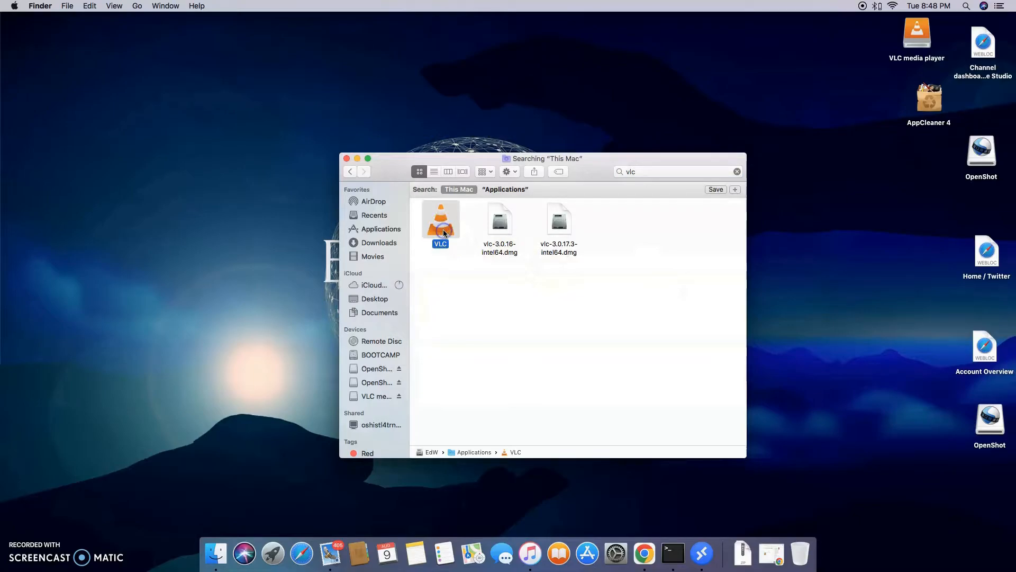
Add a filter row to the search and mark the System files attribute to appear among the available criteria
click(735, 189)
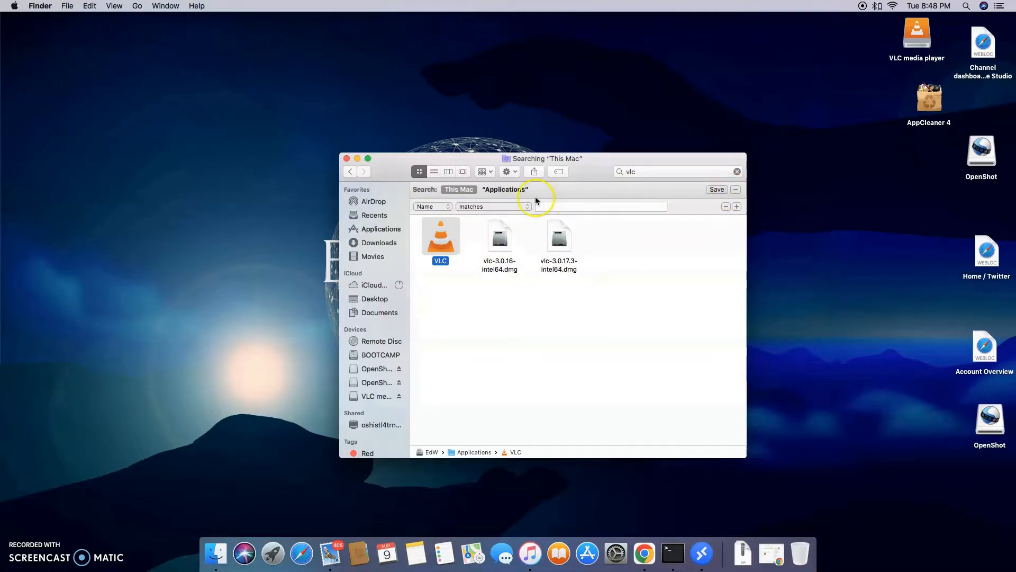
click(446, 206)
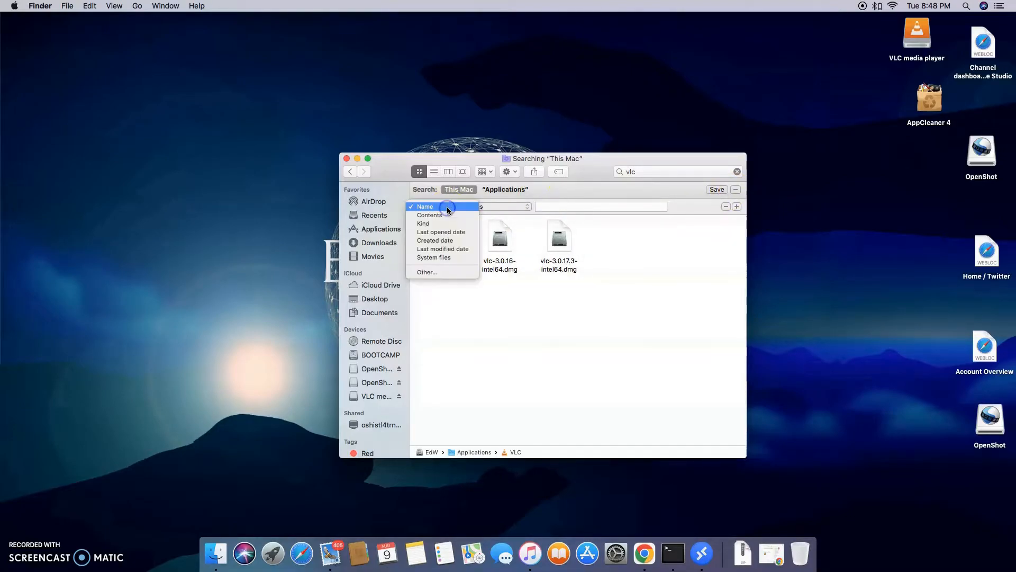
click(433, 257)
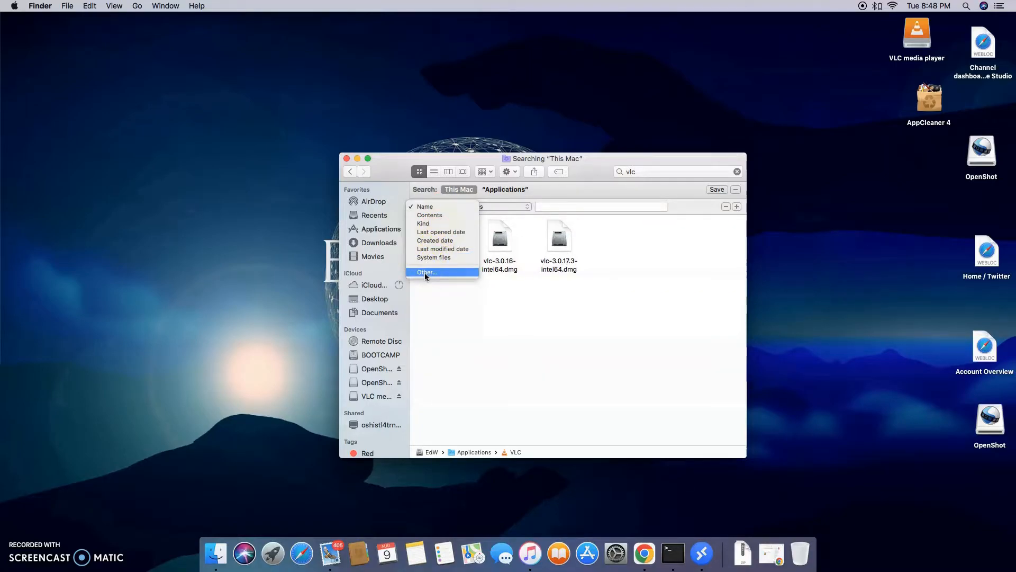
click(424, 272)
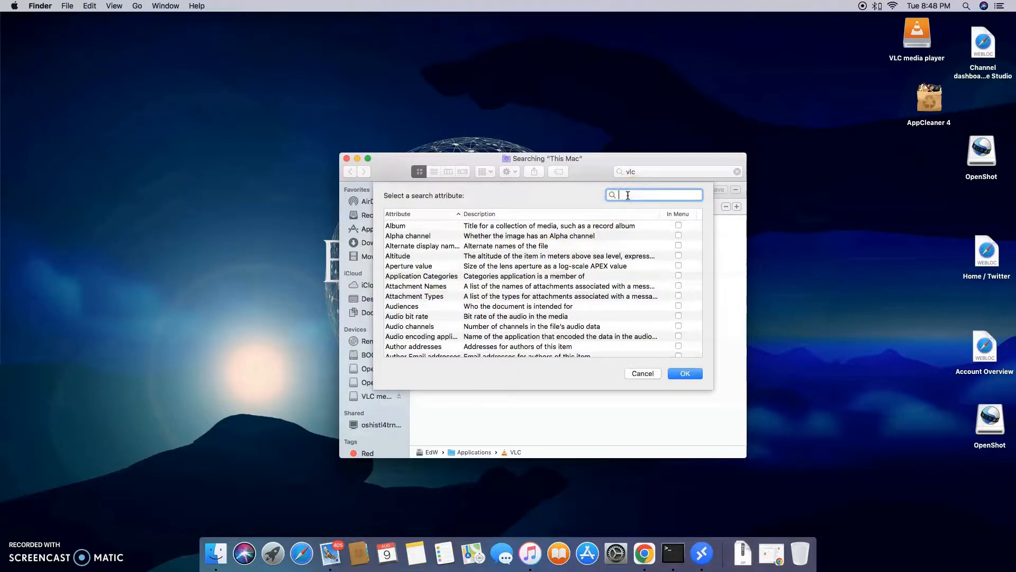
text(system)
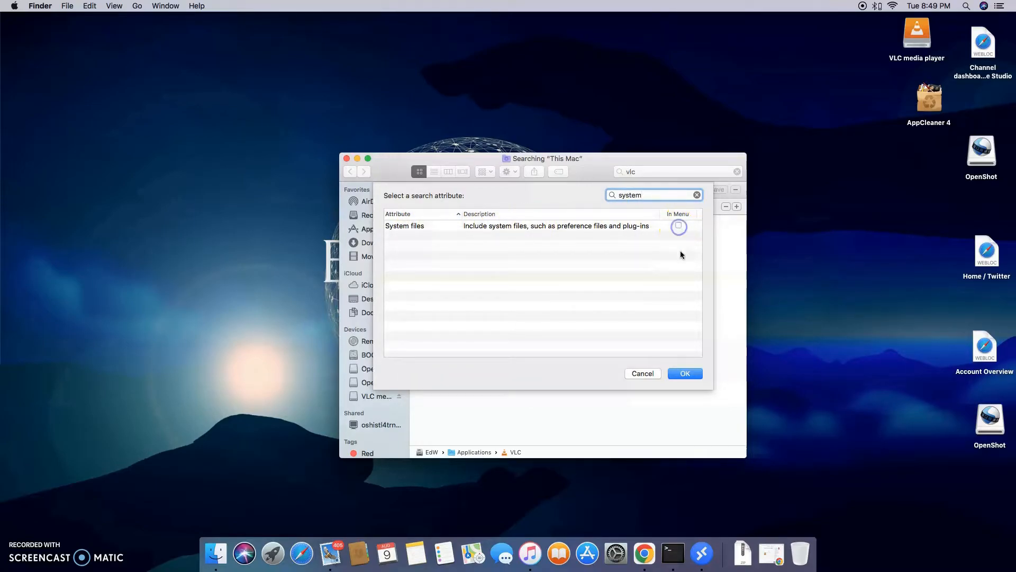
click(679, 226)
click(685, 371)
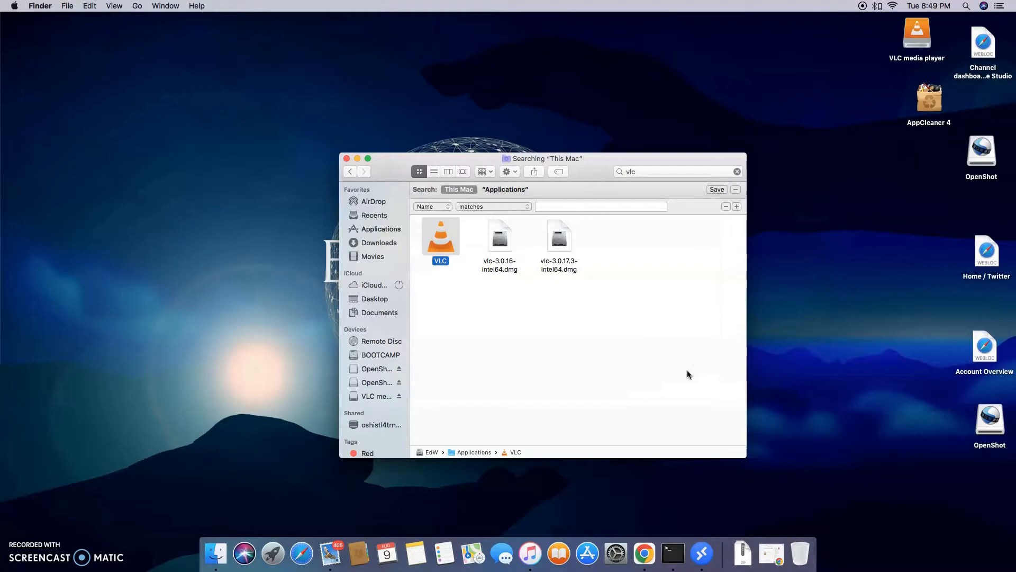
Set the search filter so that System files are included
click(519, 258)
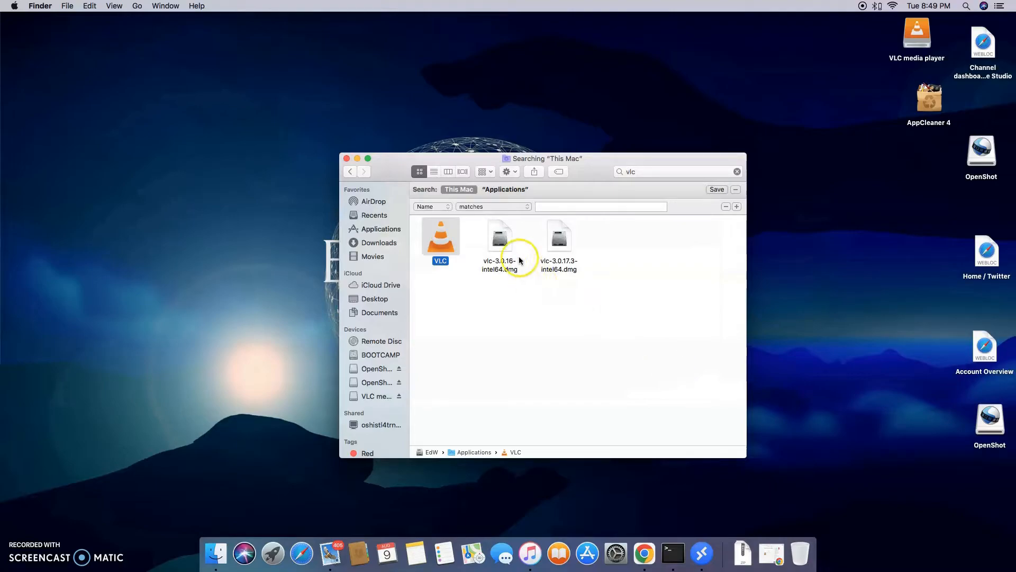
click(448, 208)
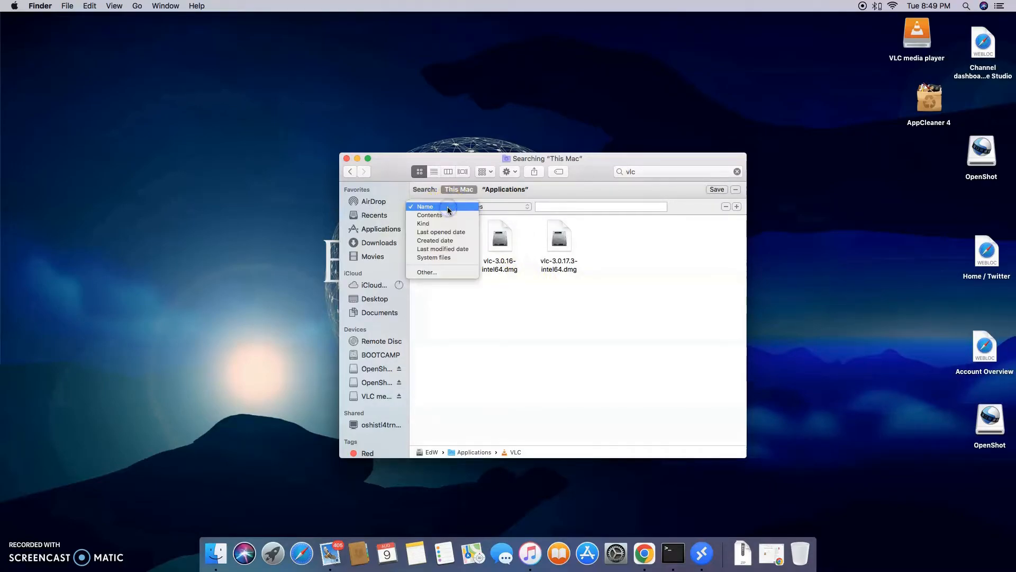
click(444, 258)
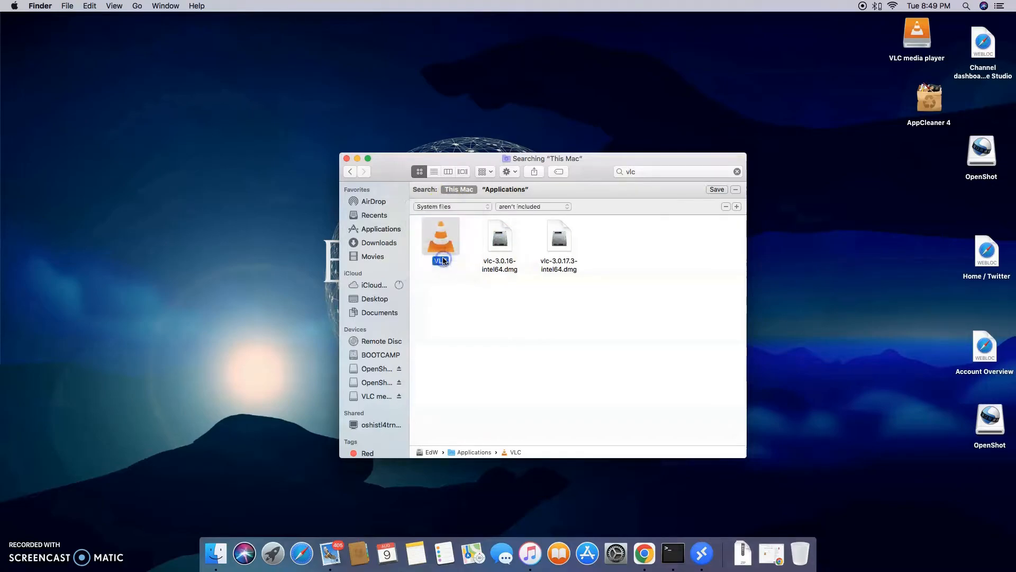
click(557, 207)
click(522, 215)
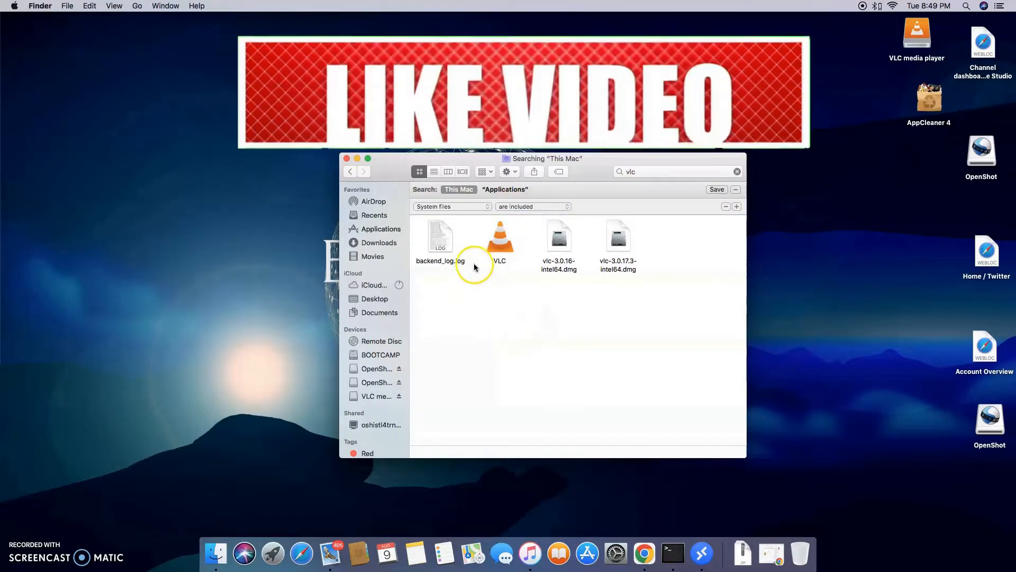
Check the location of backend_log.log, select all the search results, and clear the selection
click(442, 242)
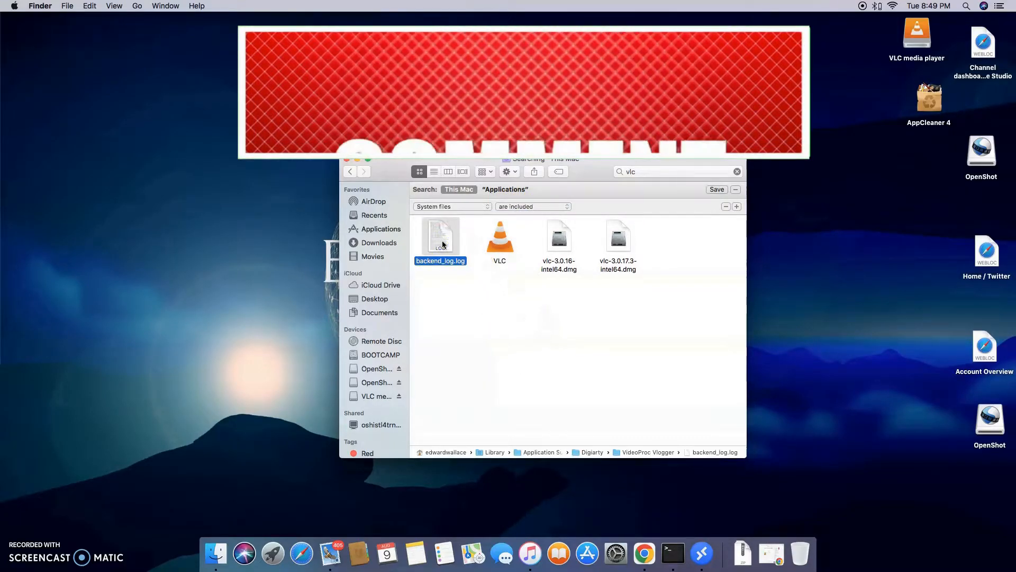
key(super+a)
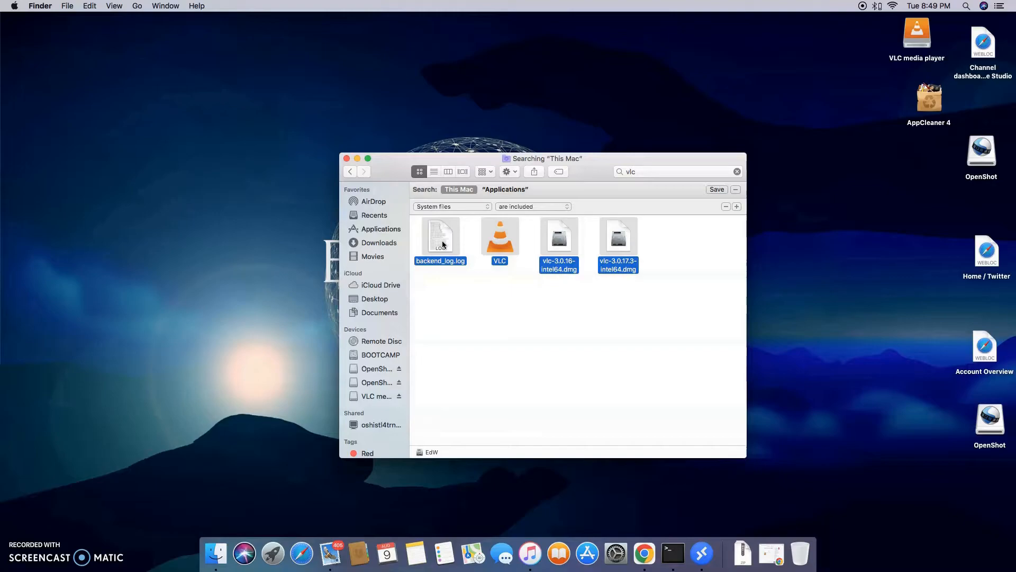
click(535, 345)
Broaden the search to "vl" to examine the extra files, and restore the search term to "vlc"
click(618, 207)
click(645, 172)
key(BackSpace)
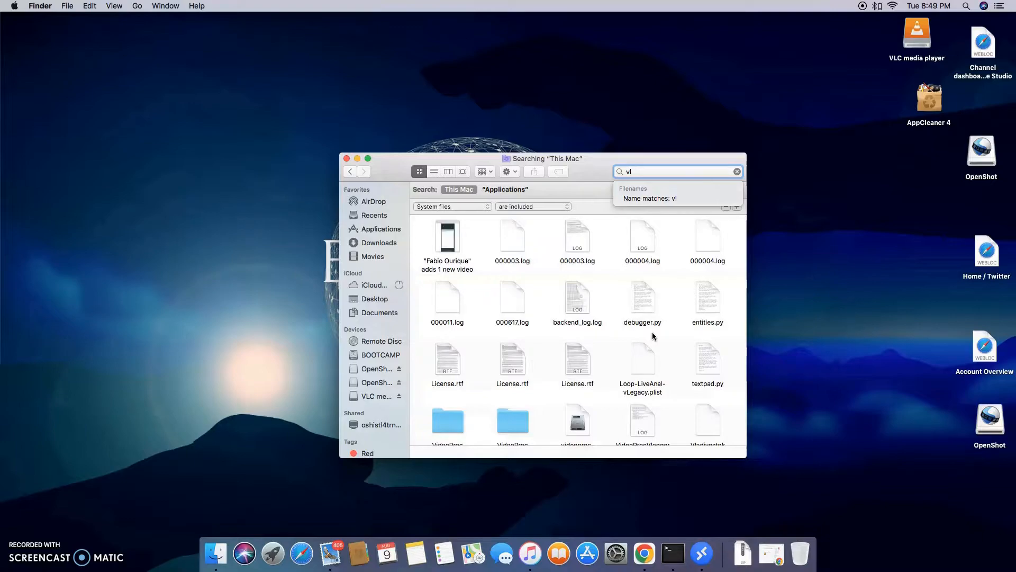
scroll(666, 313, down, 2)
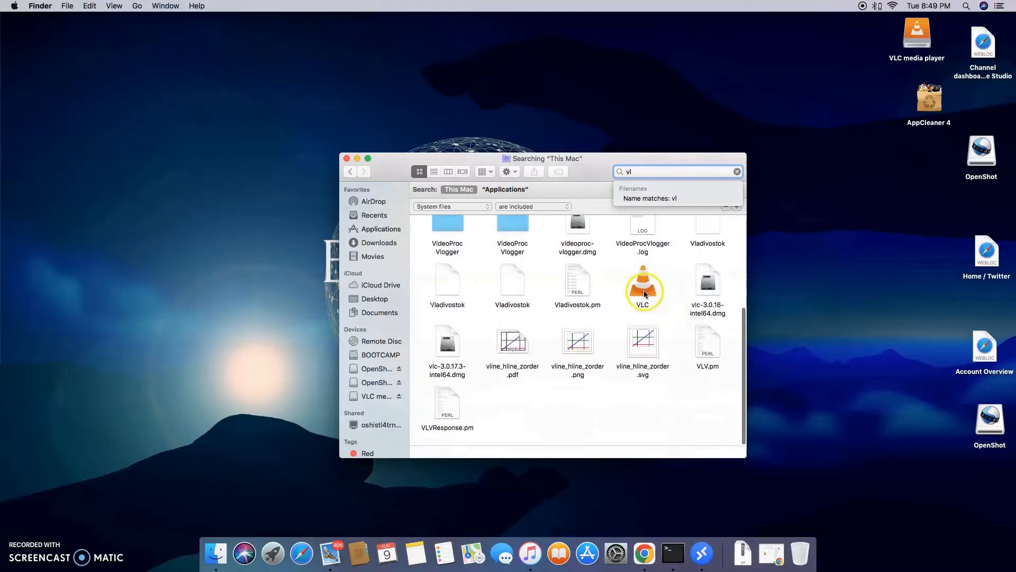
click(644, 290)
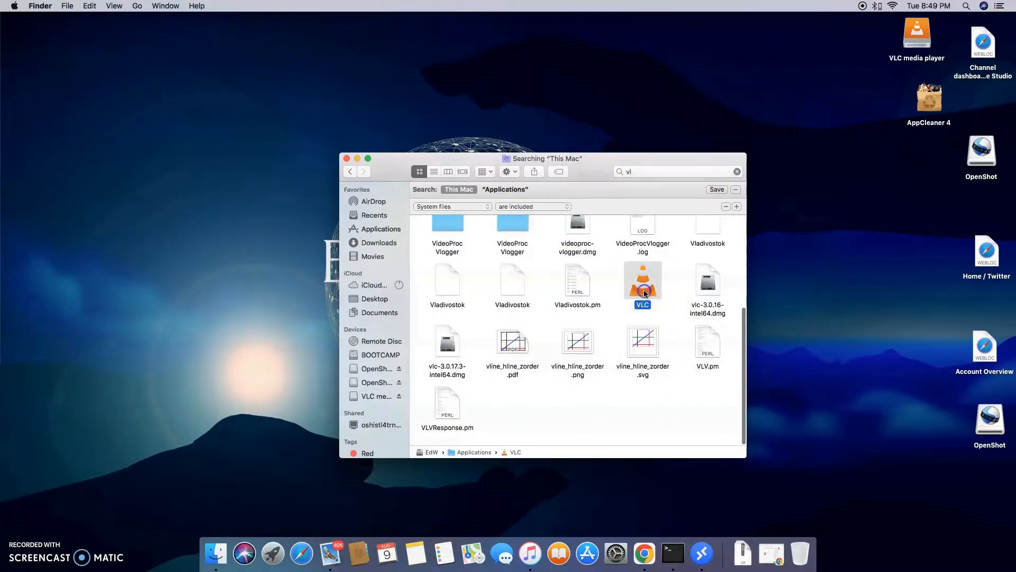
click(630, 422)
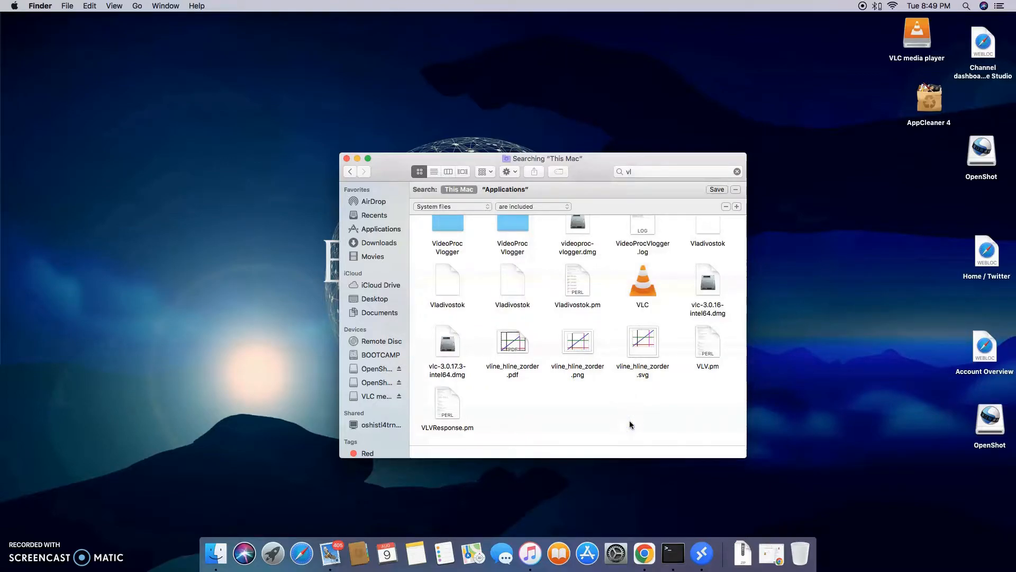
click(637, 170)
text(c)
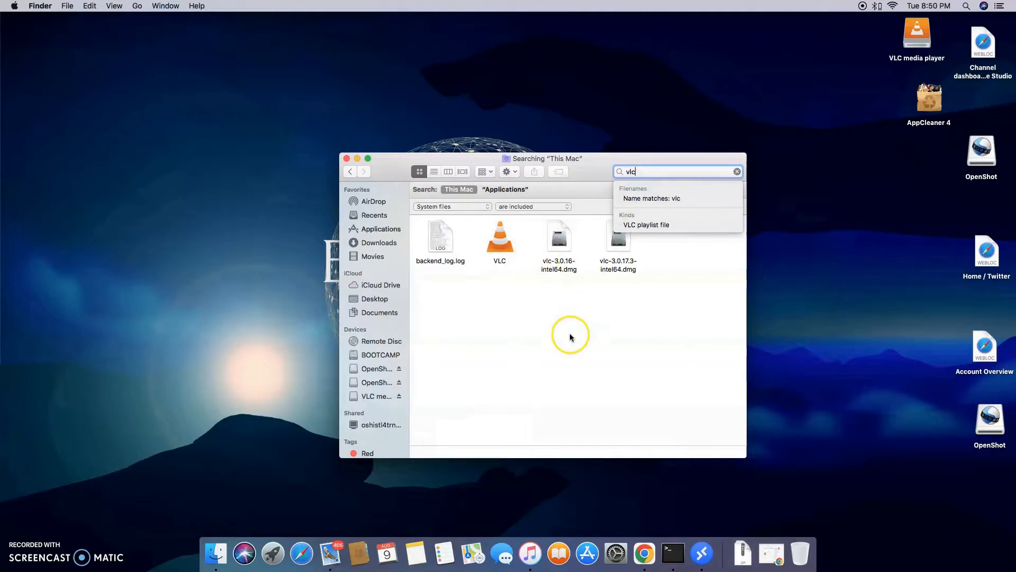
click(579, 357)
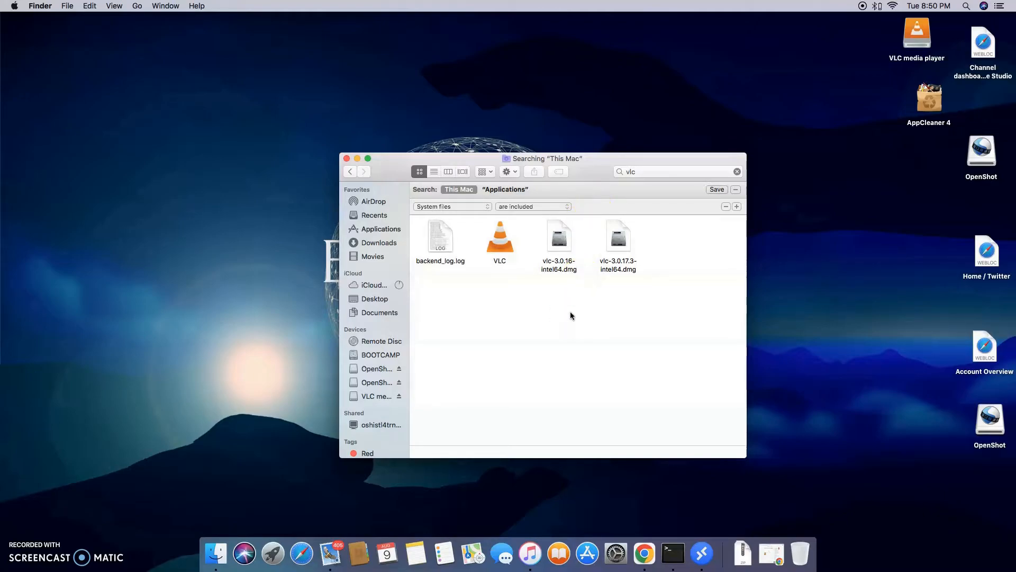
Select backend_log.log, VLC and both vlc disk images in the search results and move them to the Trash
click(486, 253)
click(471, 307)
key(super+a)
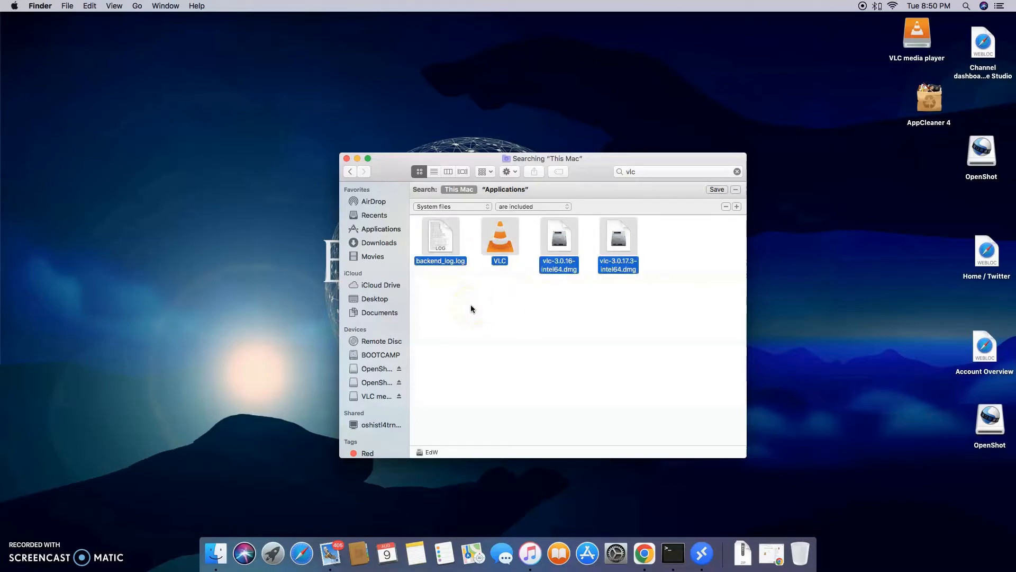
click(493, 273)
drag(446, 244, 809, 566)
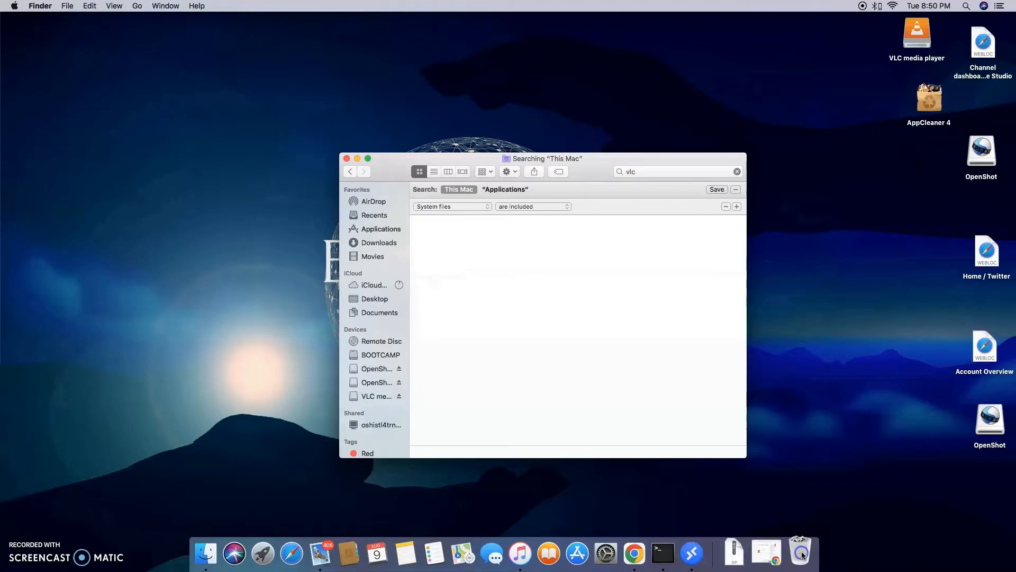
Open the Trash, select all its items, and examine the file information of each one
click(801, 554)
right_click(738, 387)
key(super+a)
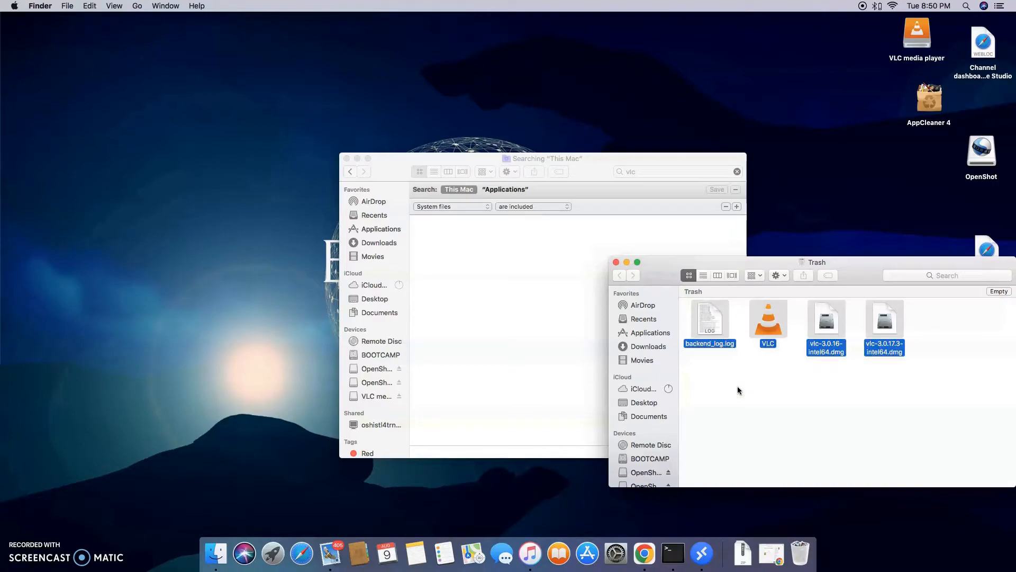
click(783, 275)
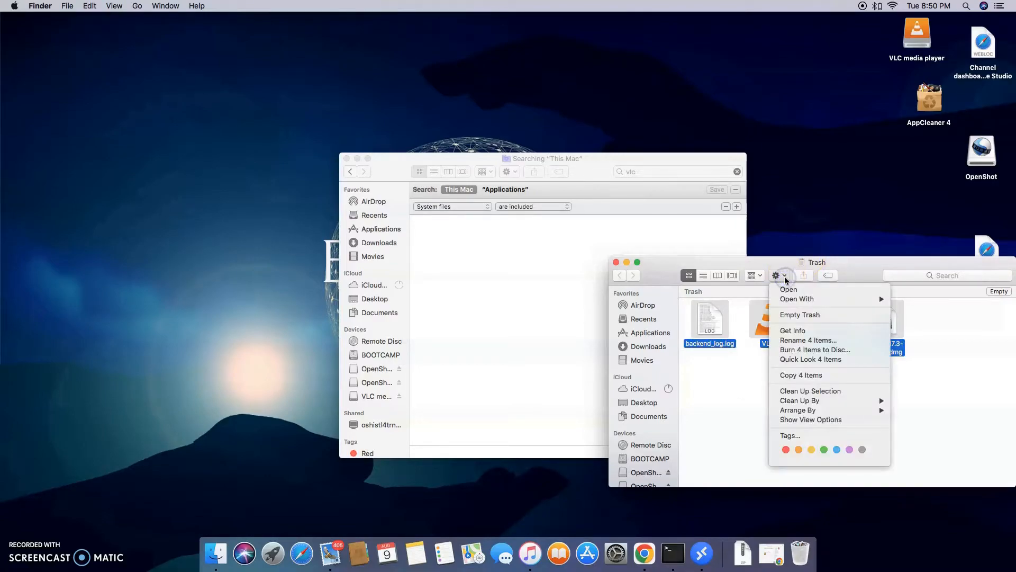
click(797, 331)
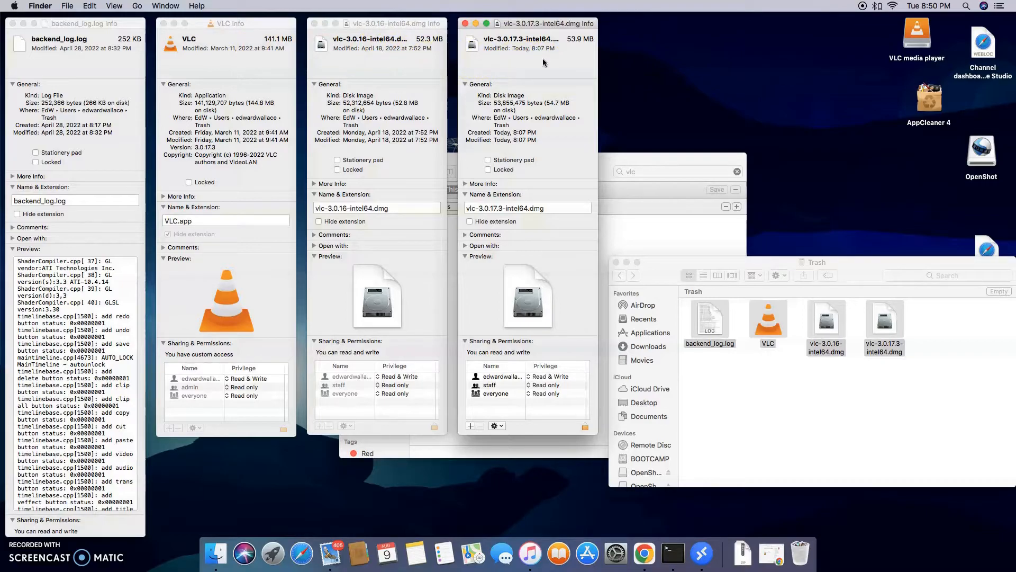
click(375, 24)
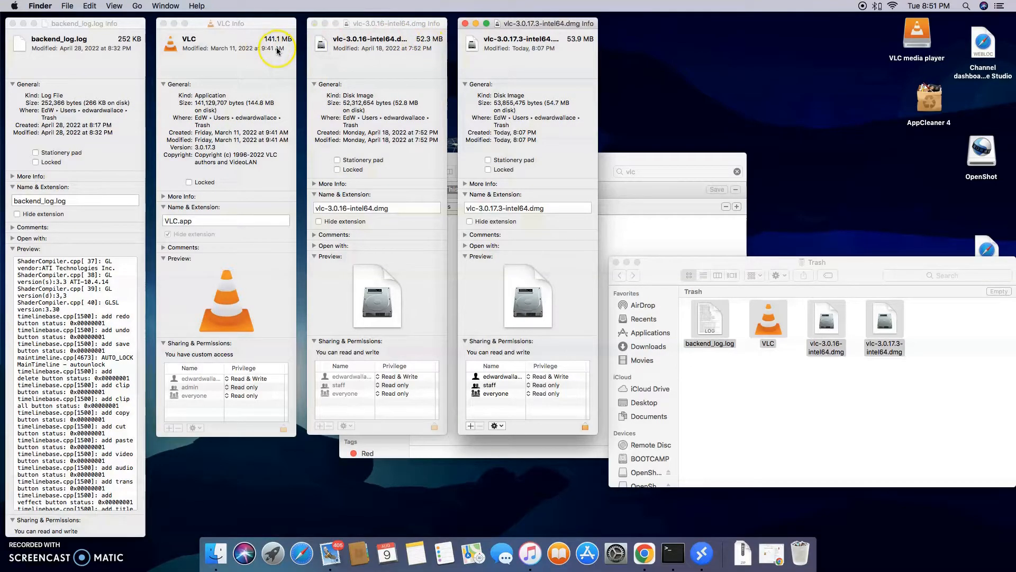
Close the info windows of all the trashed items and clear the selection in the Trash
click(12, 24)
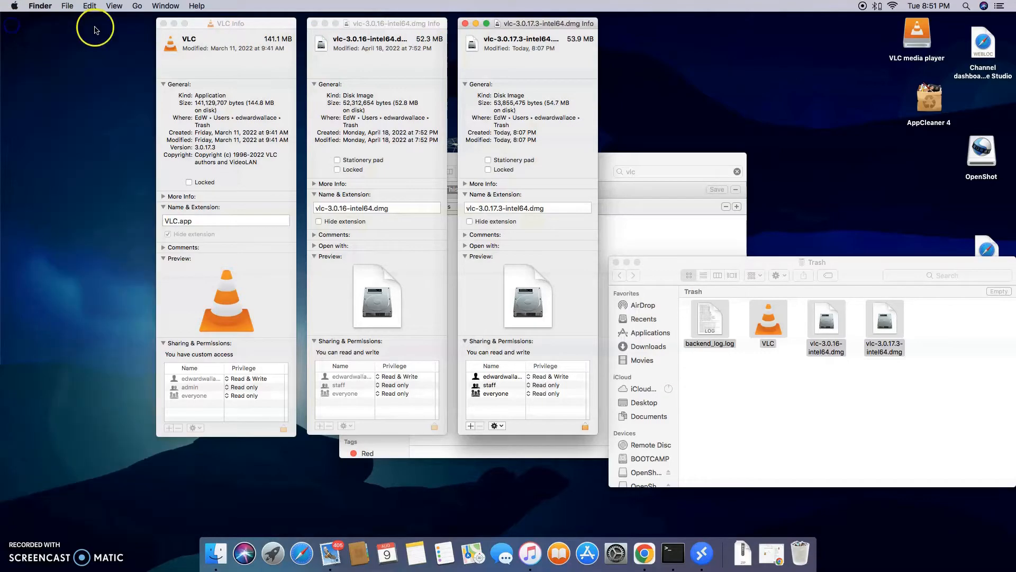
click(163, 24)
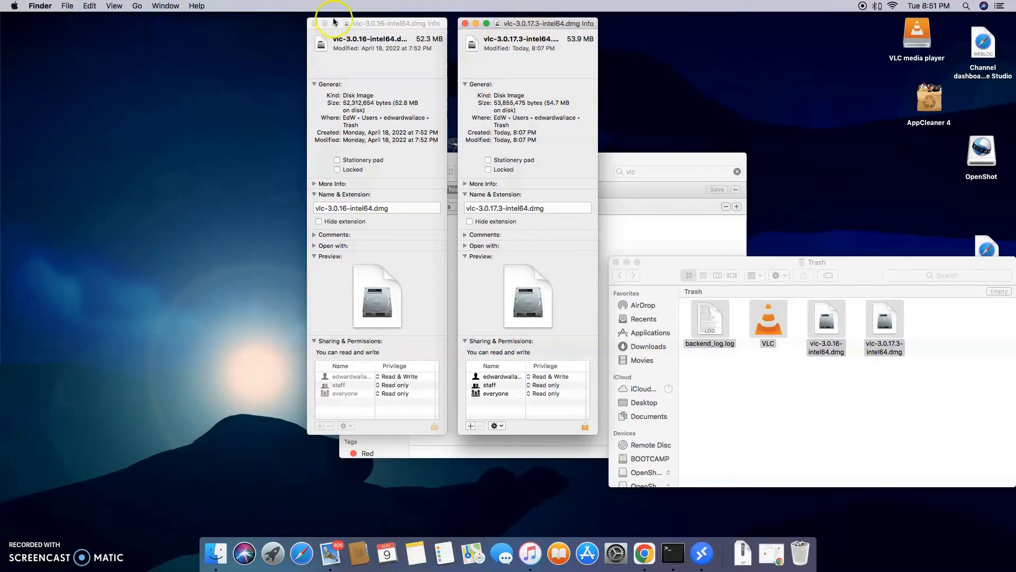
click(314, 24)
click(466, 24)
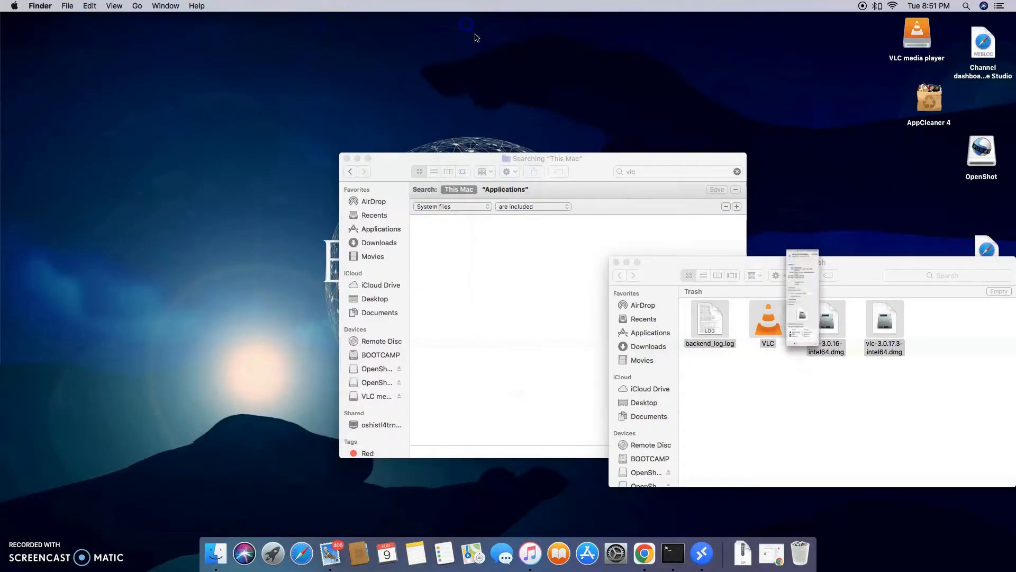
click(941, 367)
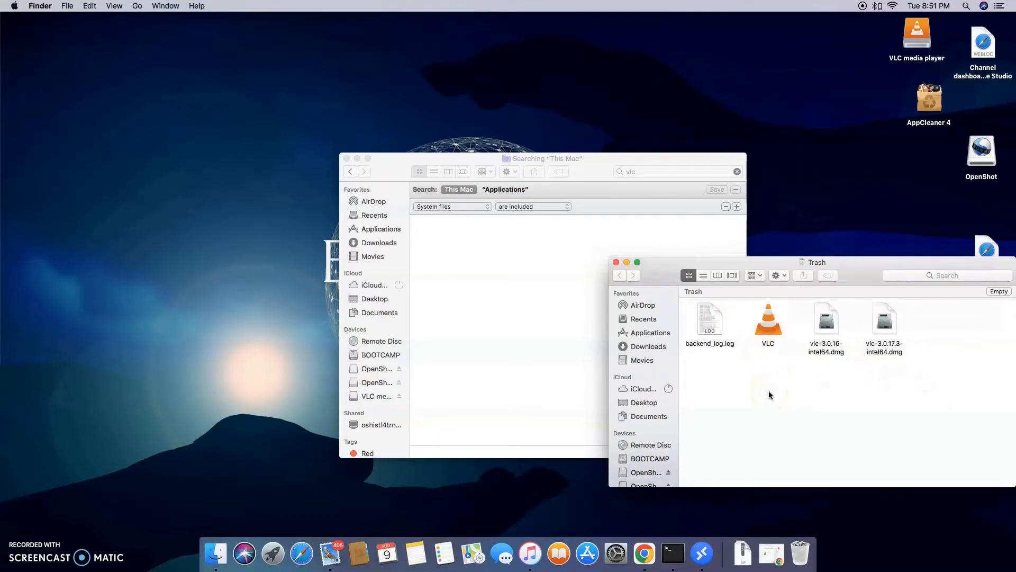
key(super+a)
click(781, 275)
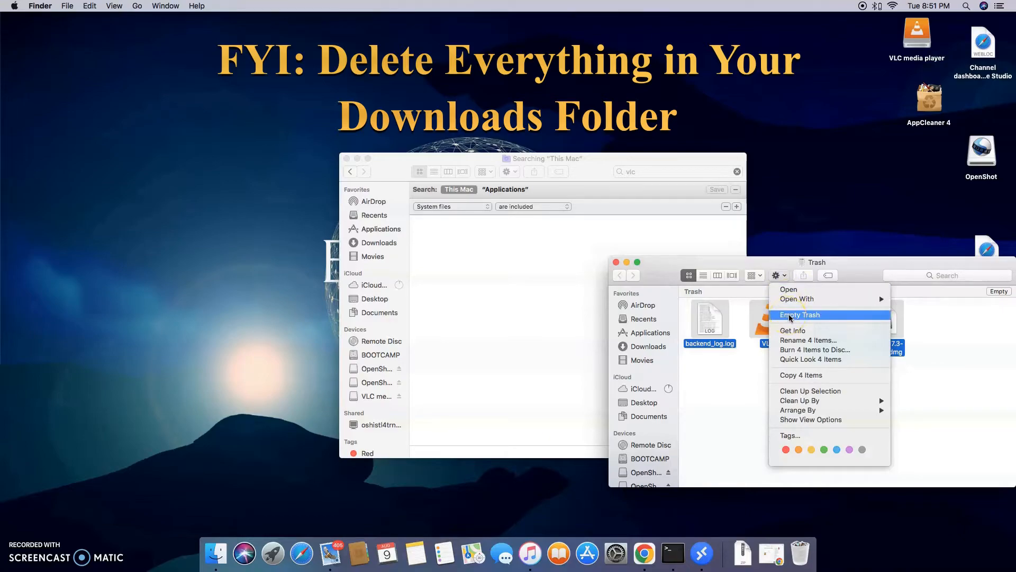
click(746, 374)
click(780, 277)
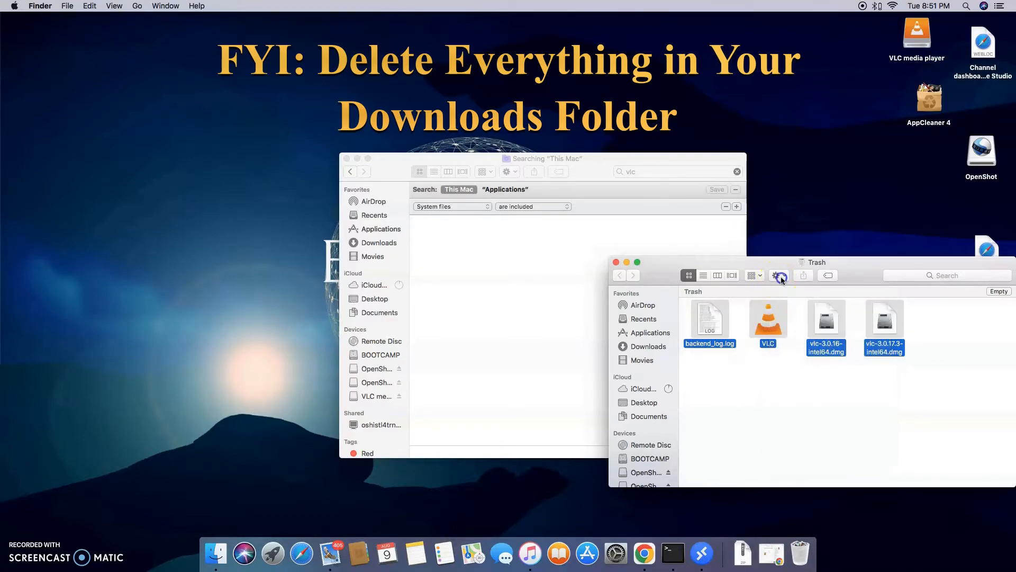
click(747, 383)
click(752, 379)
Put backend_log.log and the VLC application back from the Trash to their original folders
click(714, 323)
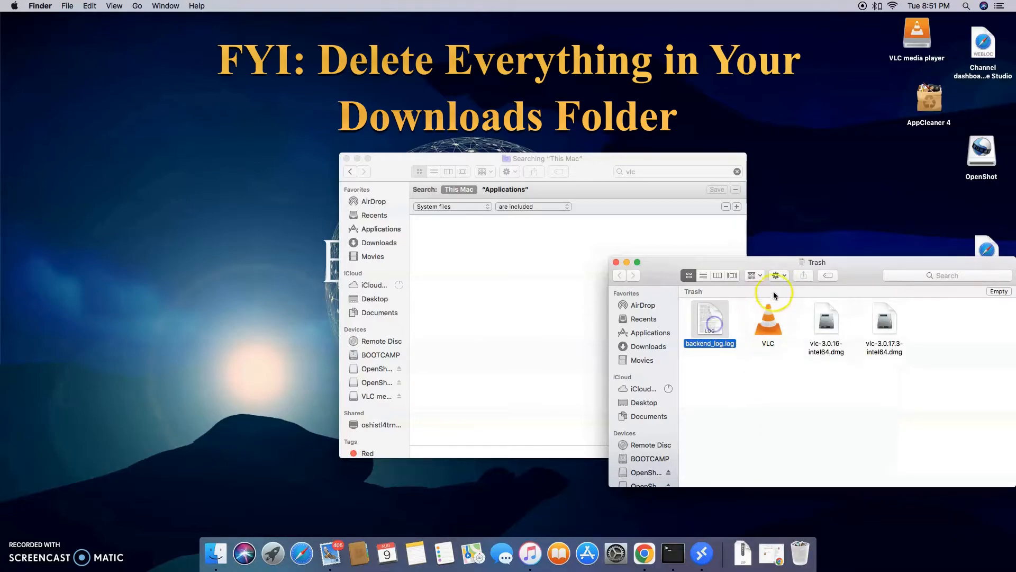
click(783, 277)
click(780, 317)
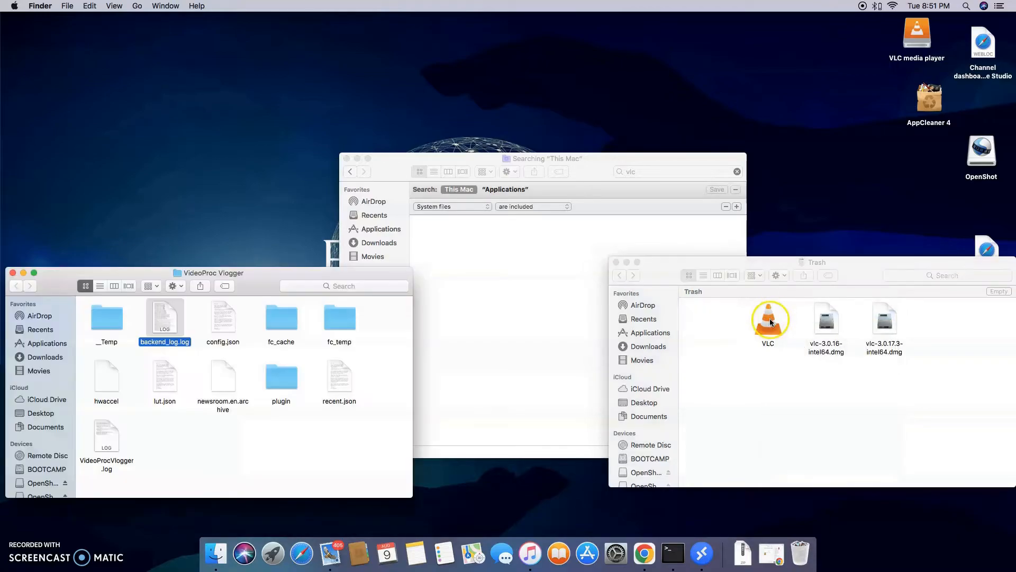
click(769, 318)
click(785, 275)
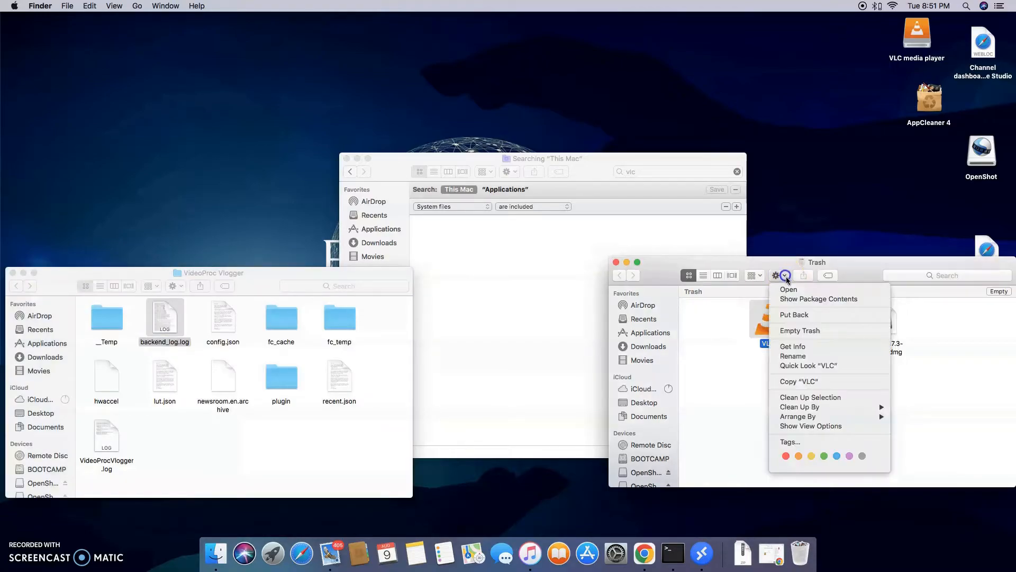
click(785, 316)
click(776, 373)
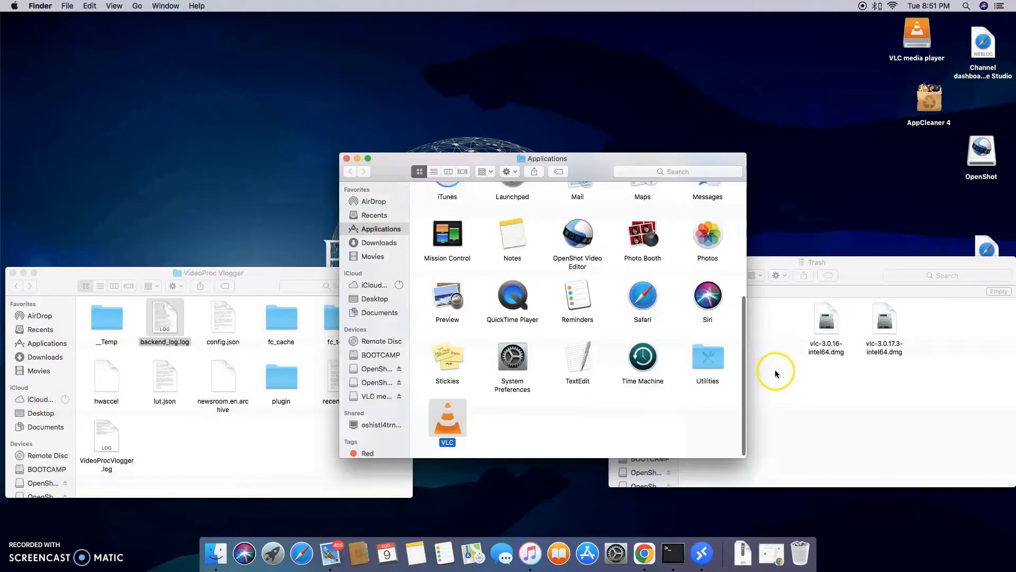
Restore vlc-3.0.16-intel64.dmg and vlc-3.0.17.3-intel64.dmg from the Trash to their original folder
click(826, 323)
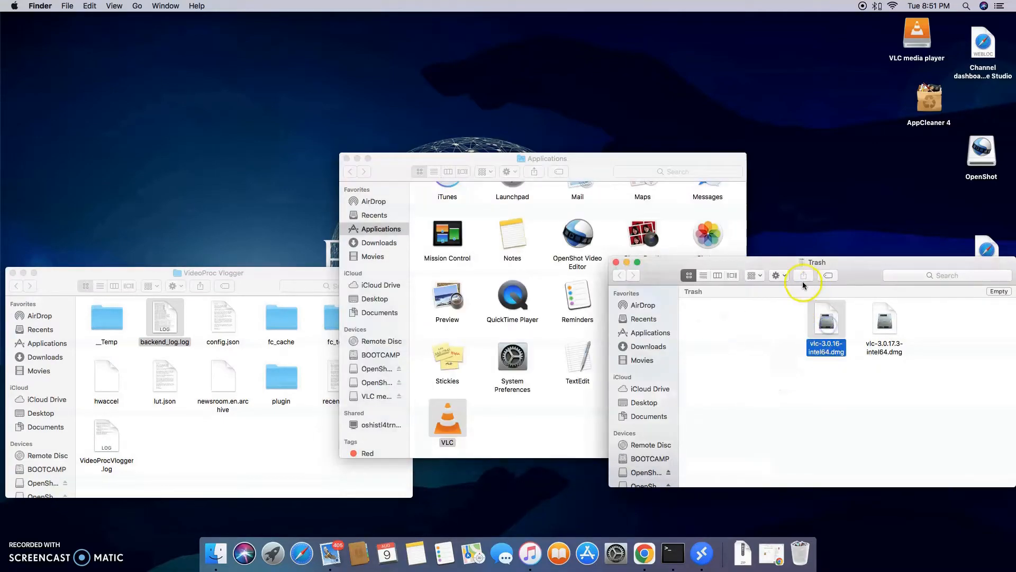
click(783, 277)
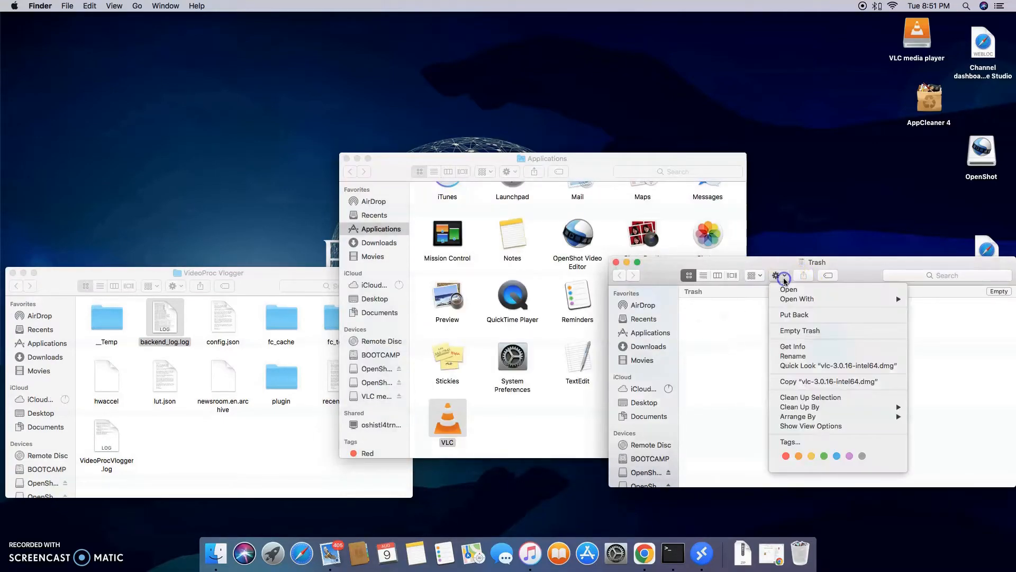
click(793, 316)
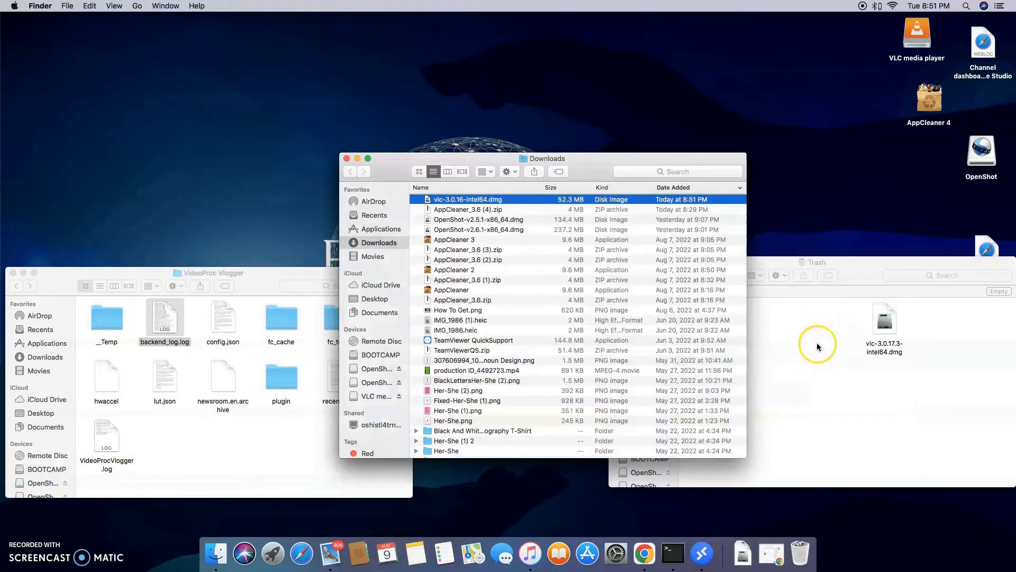
click(817, 346)
click(883, 324)
click(783, 277)
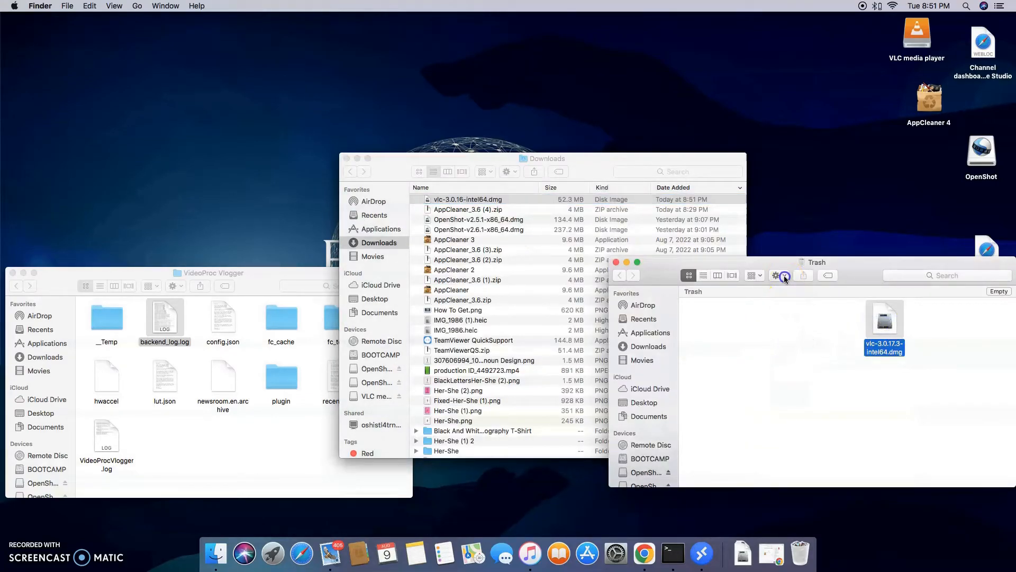
click(788, 316)
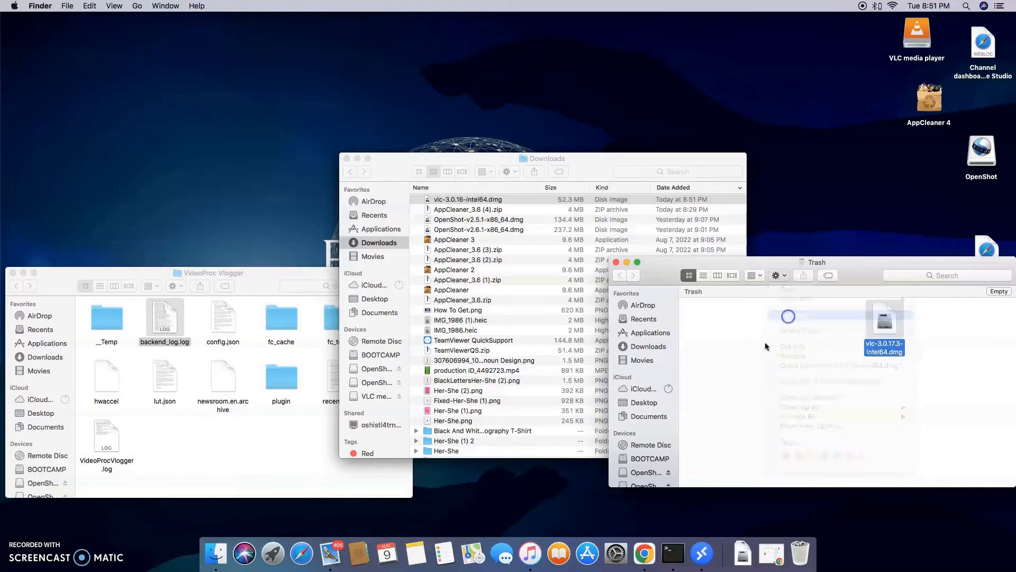
click(783, 343)
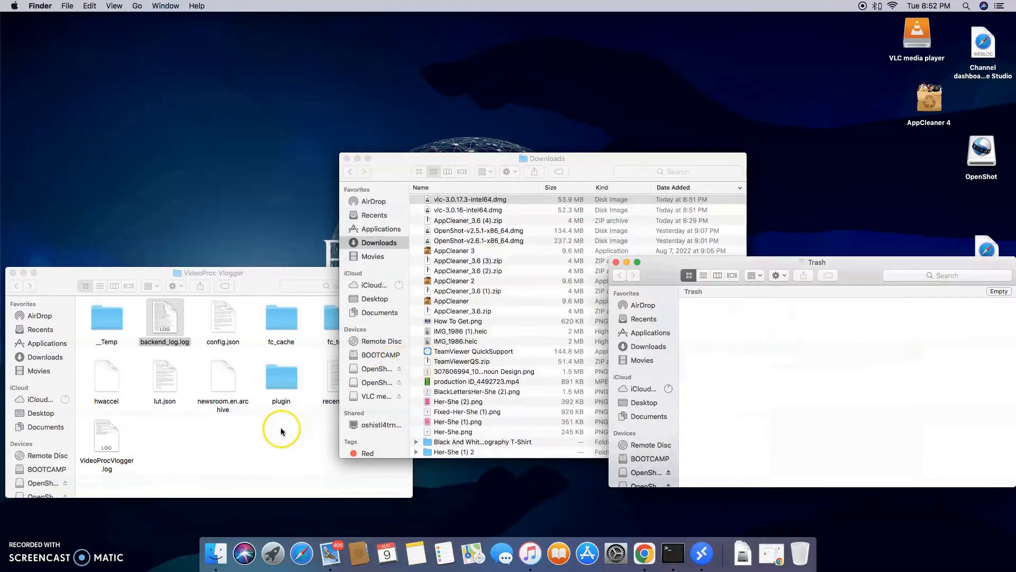
Close the VideoProc Vlogger, Trash, Downloads and Applications windows to clear the desktop
click(13, 273)
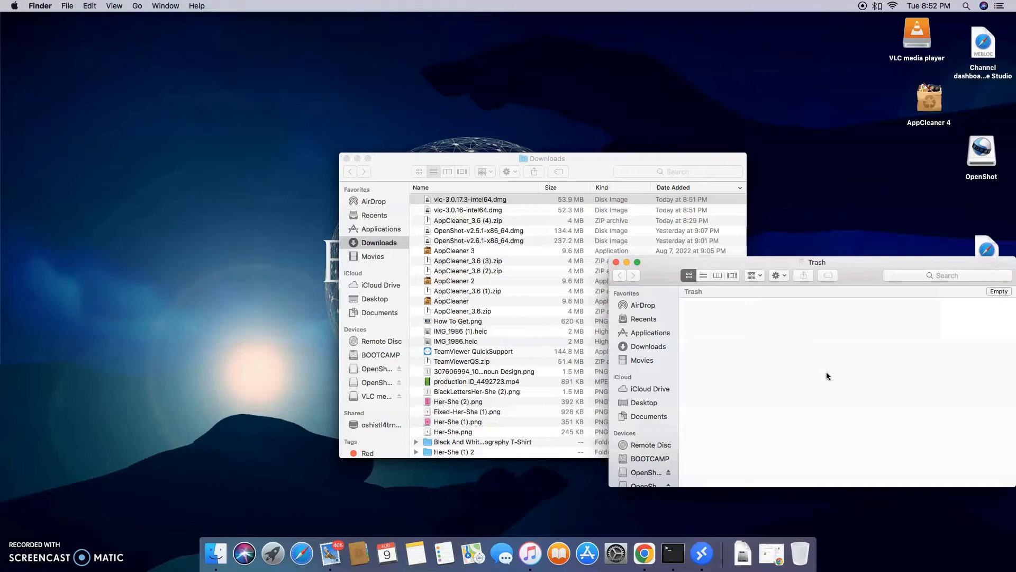
click(615, 262)
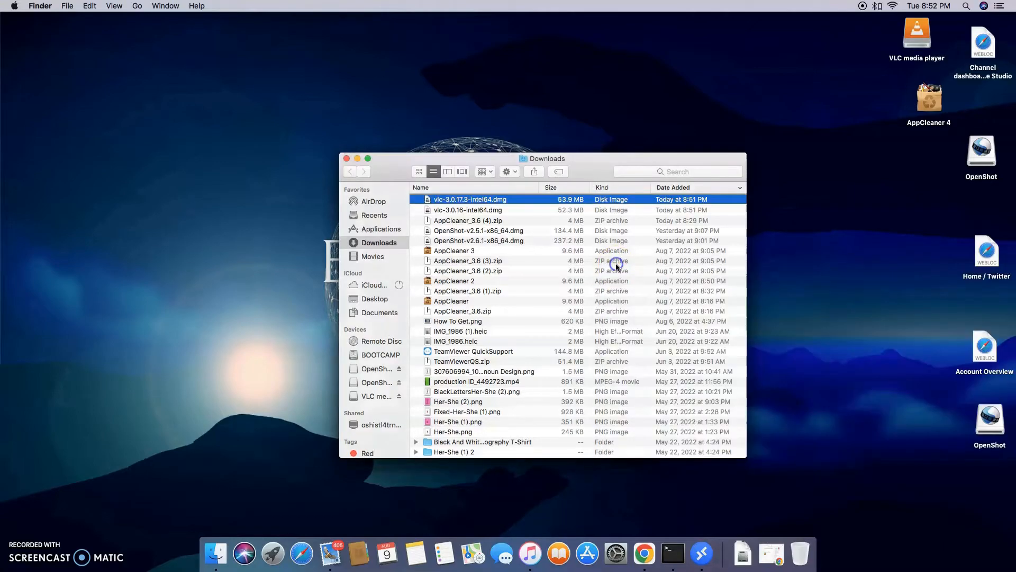
drag(394, 161, 599, 158)
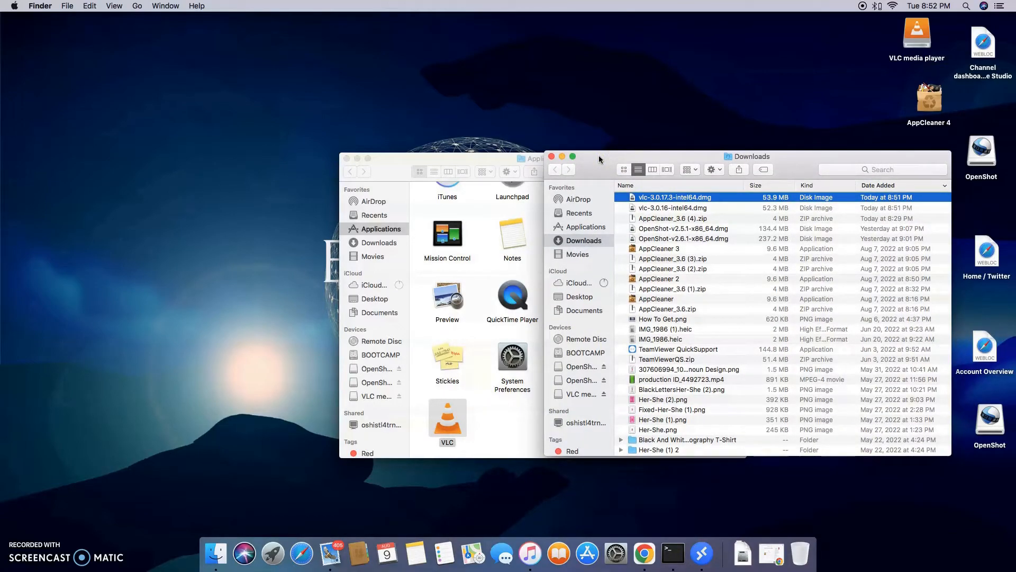
drag(598, 154, 553, 174)
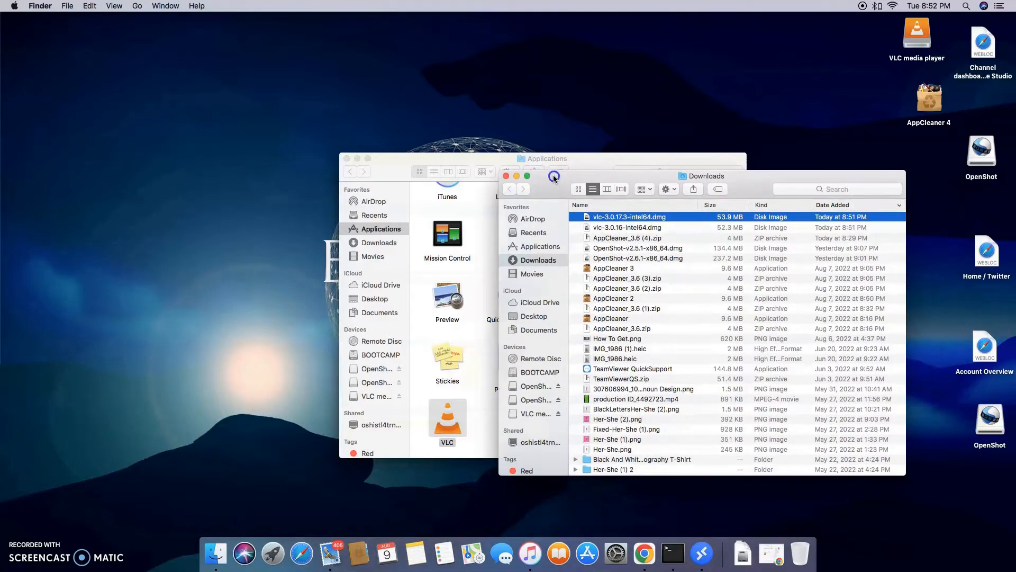
click(505, 176)
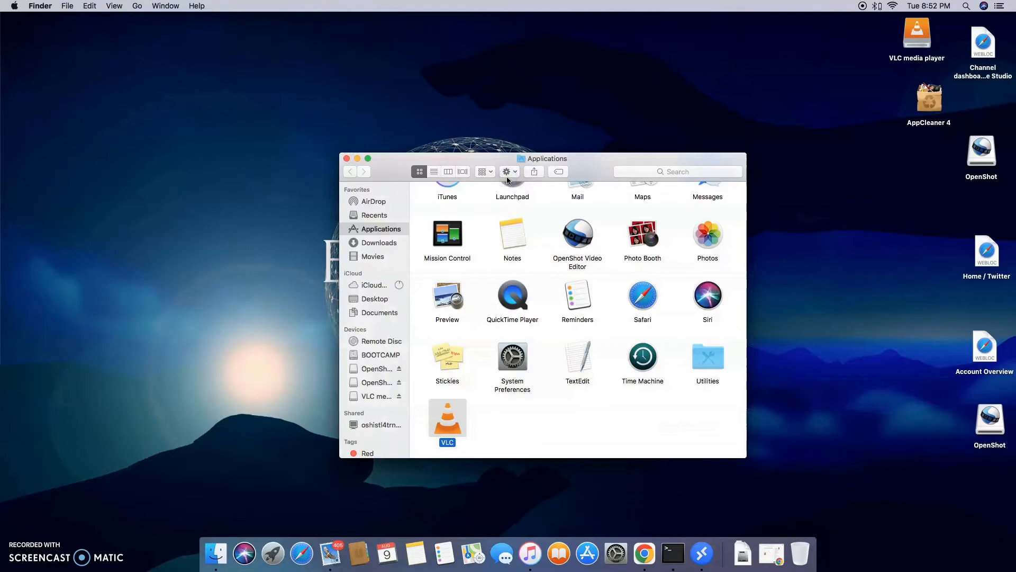
click(347, 159)
click(348, 160)
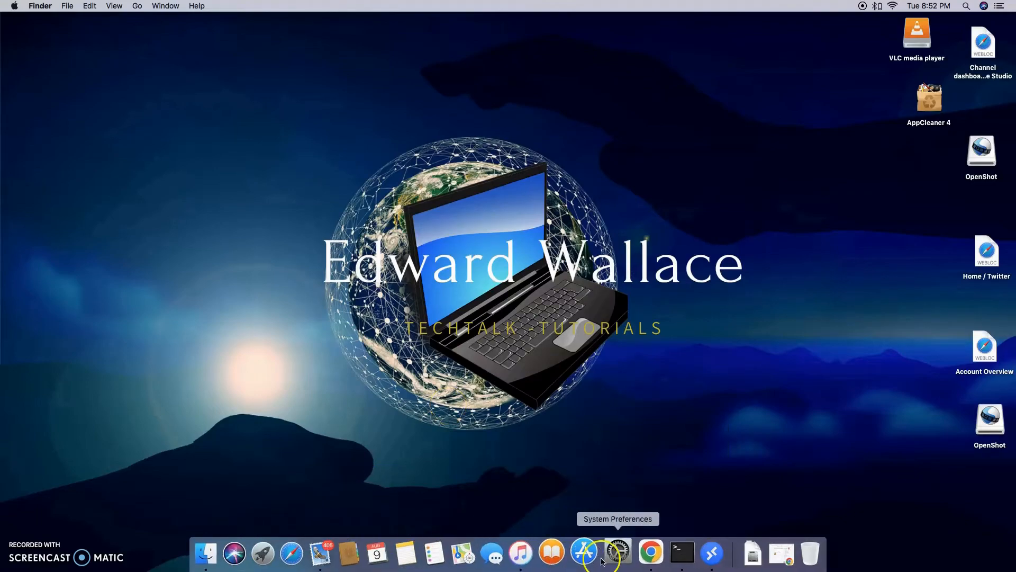
Switch to Chrome and review the AppCleaner versions offered for download on the freemacsoft.net page
click(656, 553)
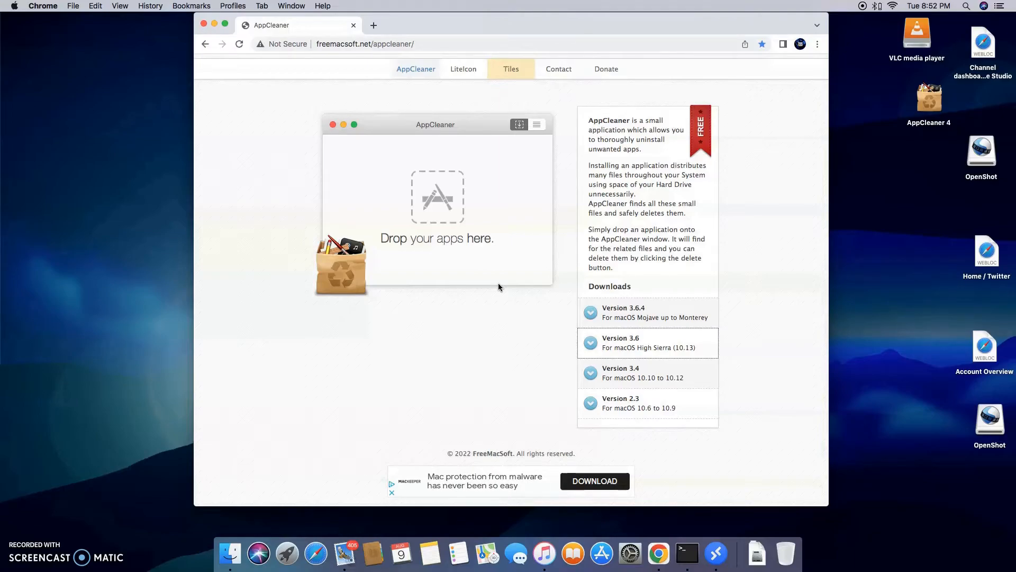
click(429, 316)
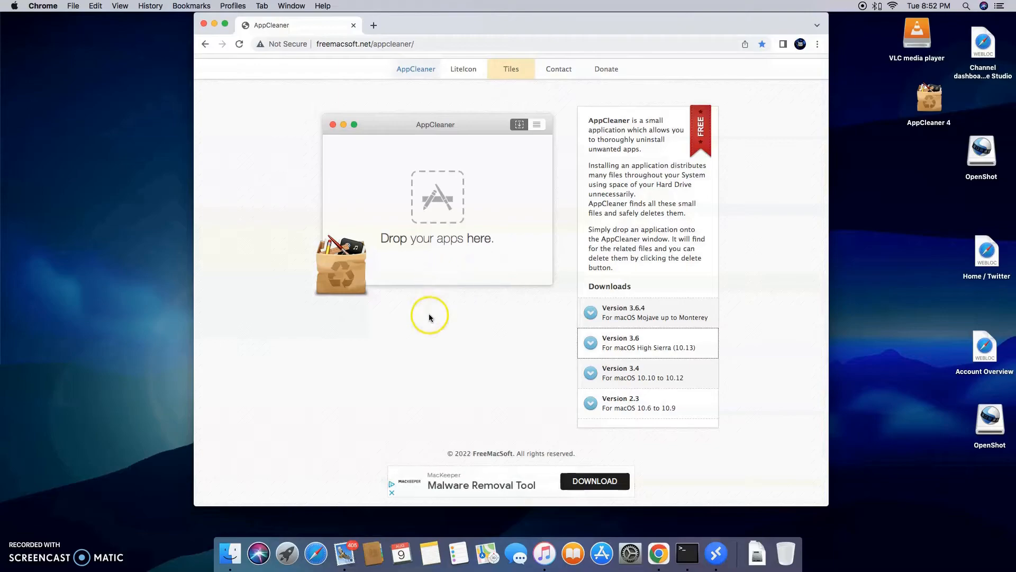
click(521, 30)
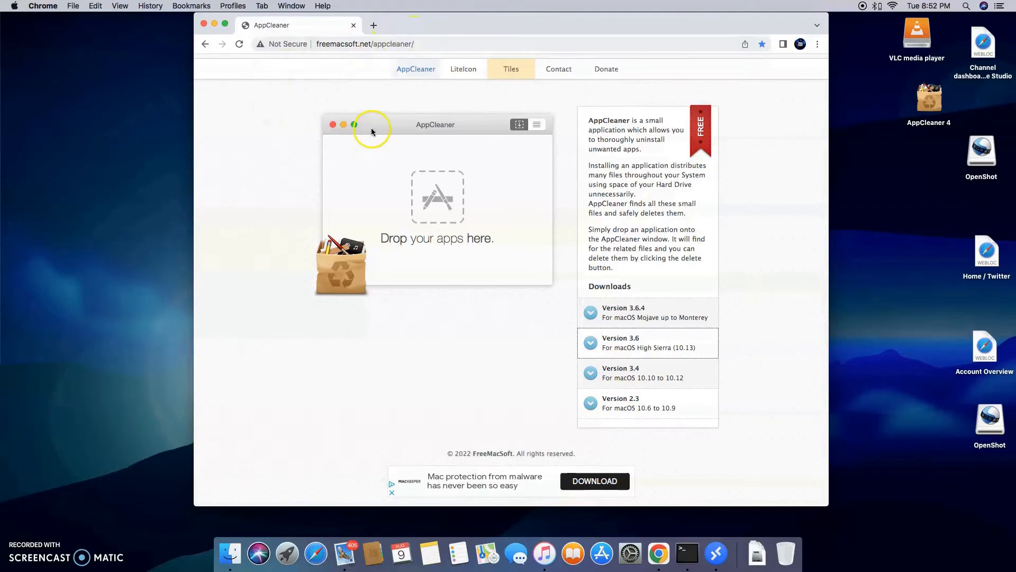
click(600, 338)
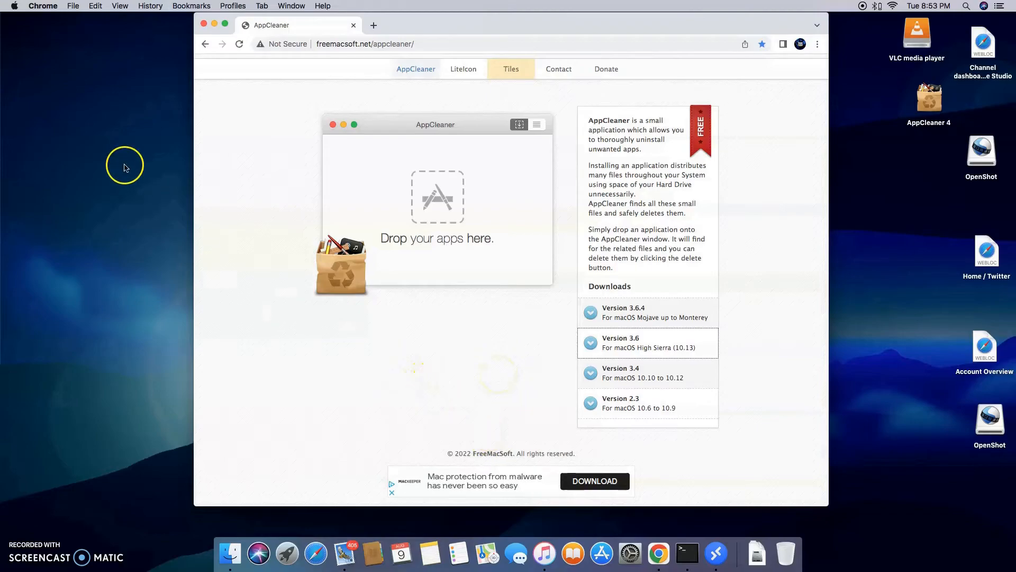
Check the Mac's operating system version in About This Mac and close the overview
click(13, 6)
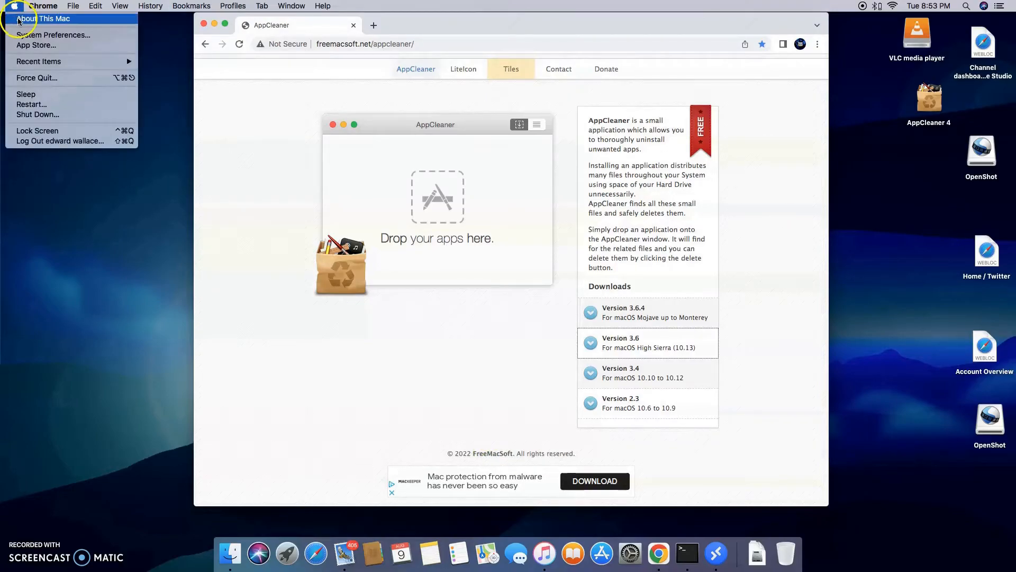
click(26, 20)
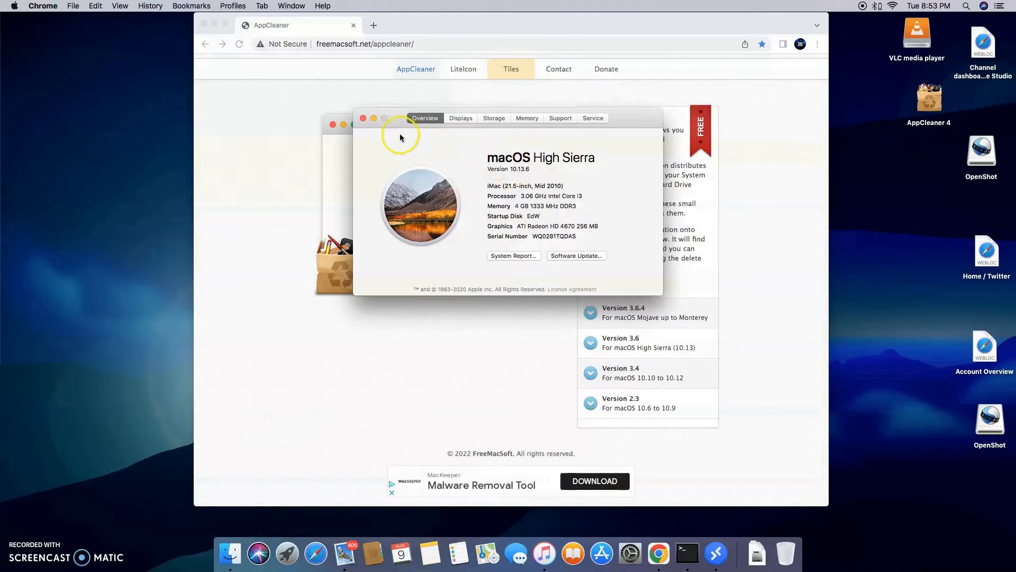
click(363, 118)
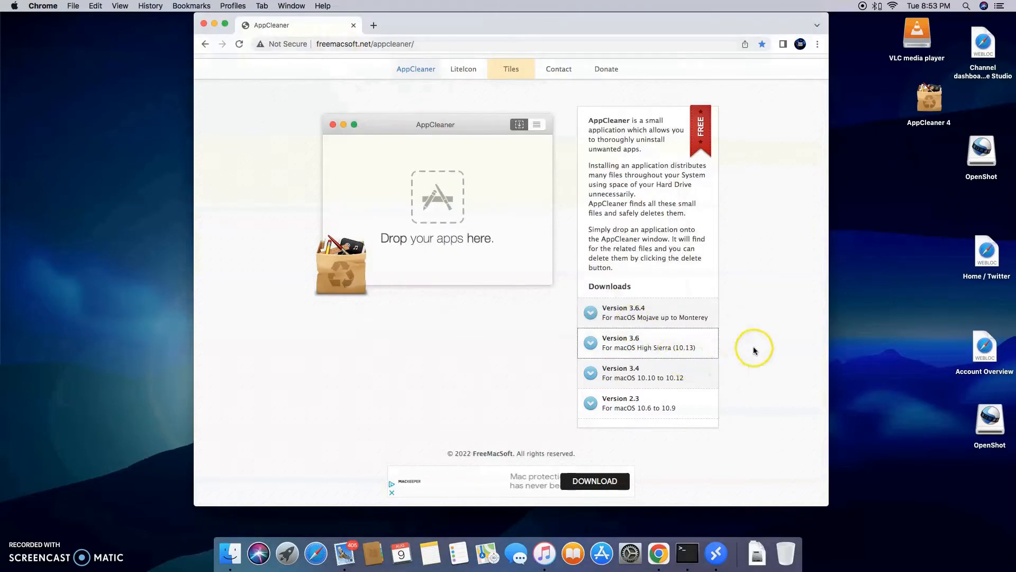
Download AppCleaner Version 3.6 for macOS High Sierra (10.13) and open the downloaded zip archive to extract it
click(663, 348)
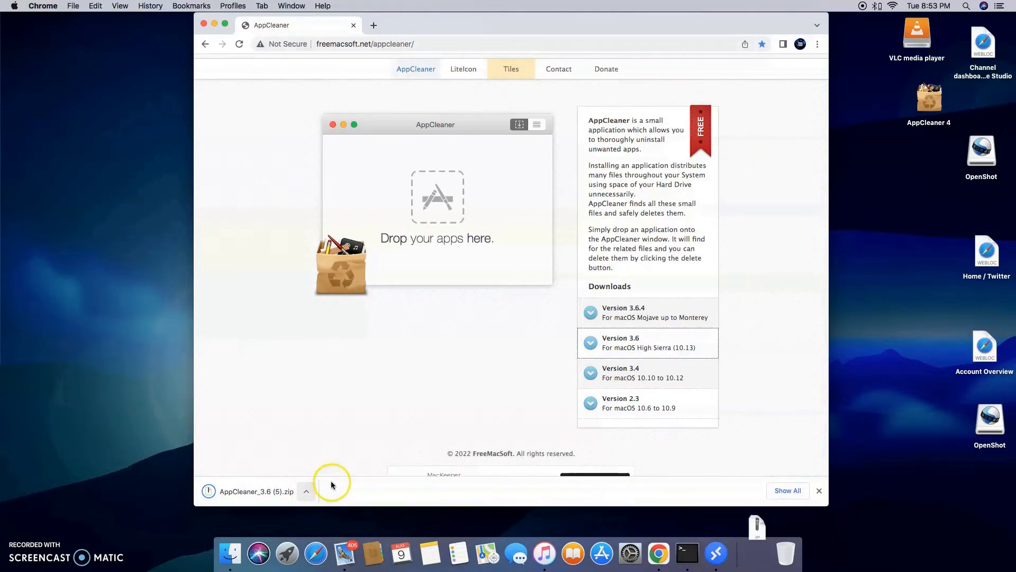
click(306, 491)
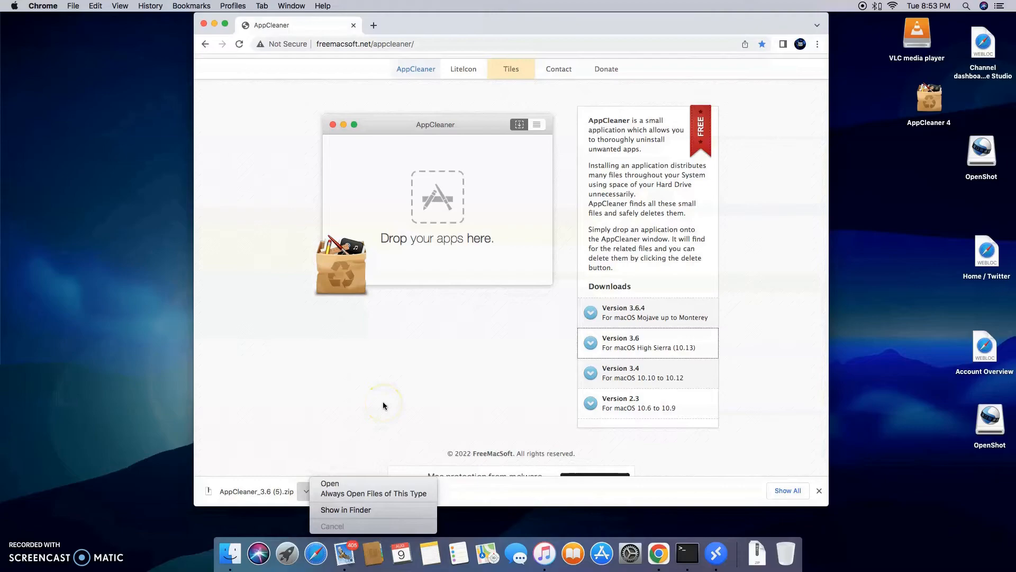
click(332, 483)
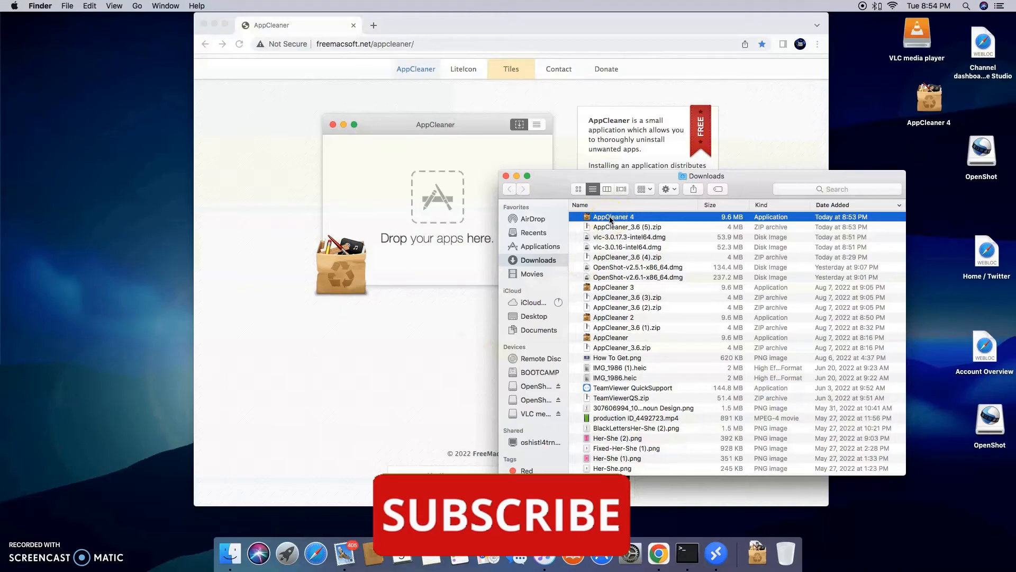
Launch AppCleaner 4 from the desktop, close the Downloads window, and use AppCleaner to remove VLC from the Applications folder
double_click(931, 103)
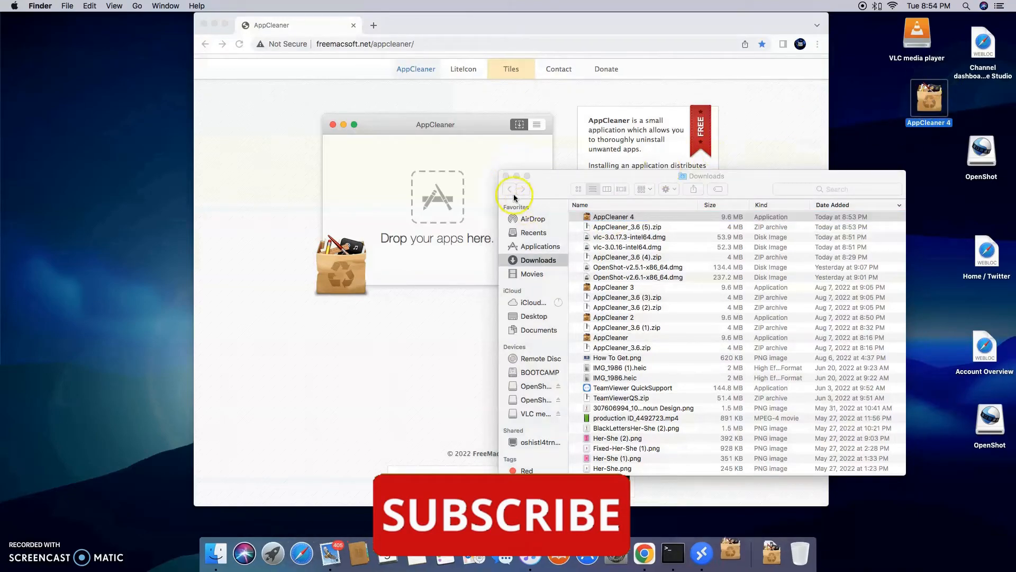
click(506, 177)
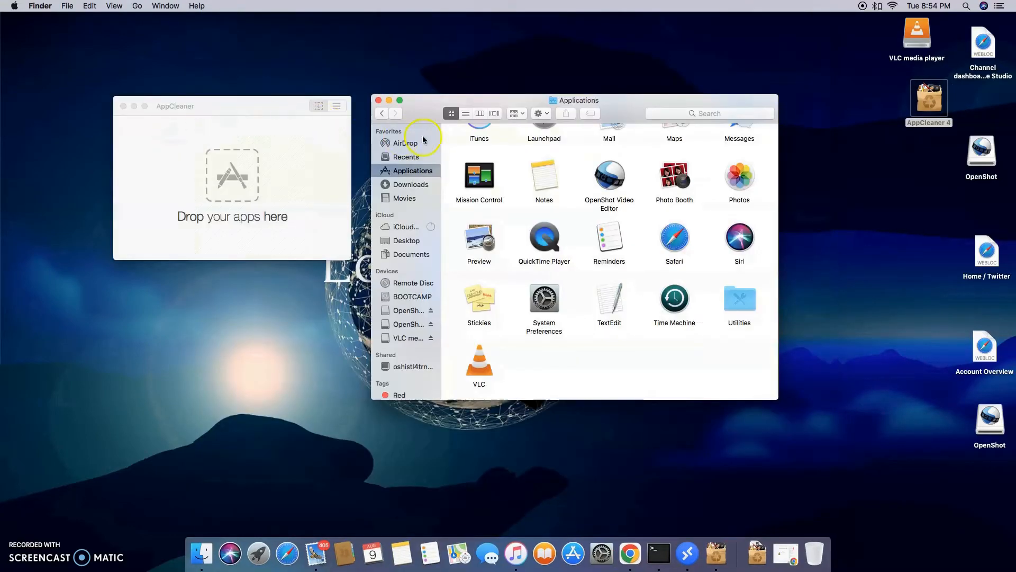
drag(480, 368, 233, 171)
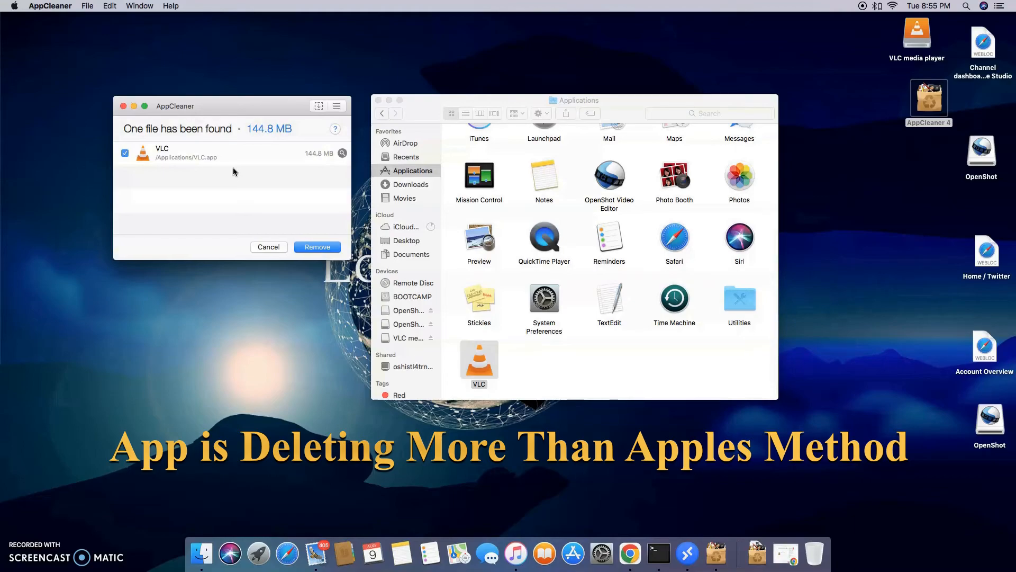
click(318, 247)
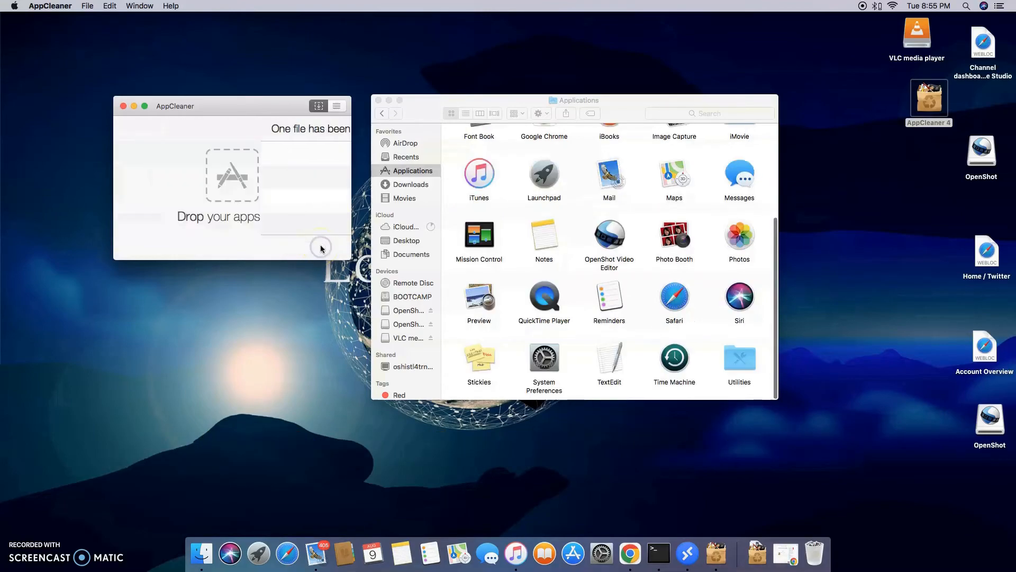
Check the Downloads folder for leftover VLC installers, selecting vlc-3.0.17.3-intel64.dmg and vlc-3.0.16-intel64.dmg in turn
click(418, 188)
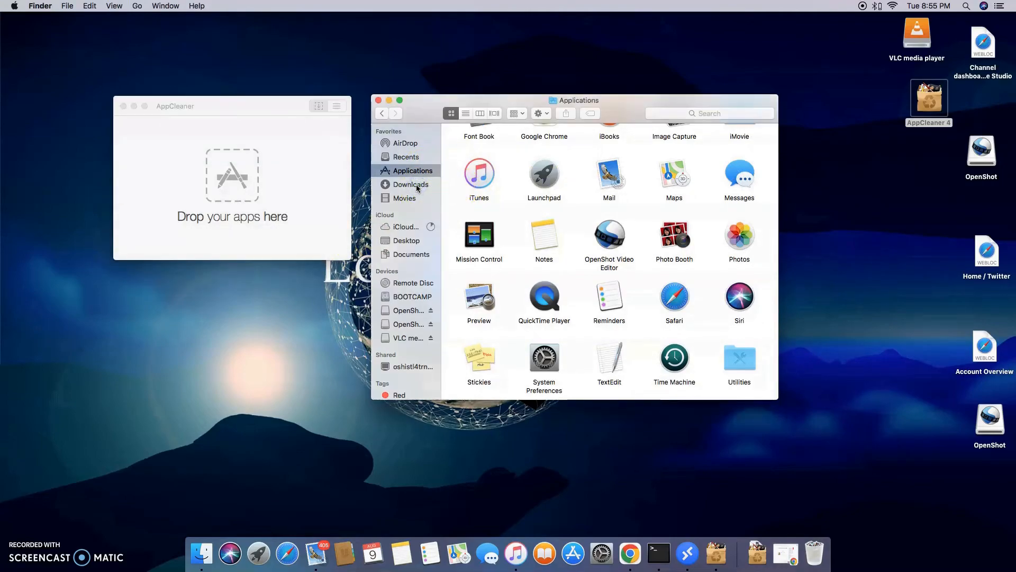
click(415, 187)
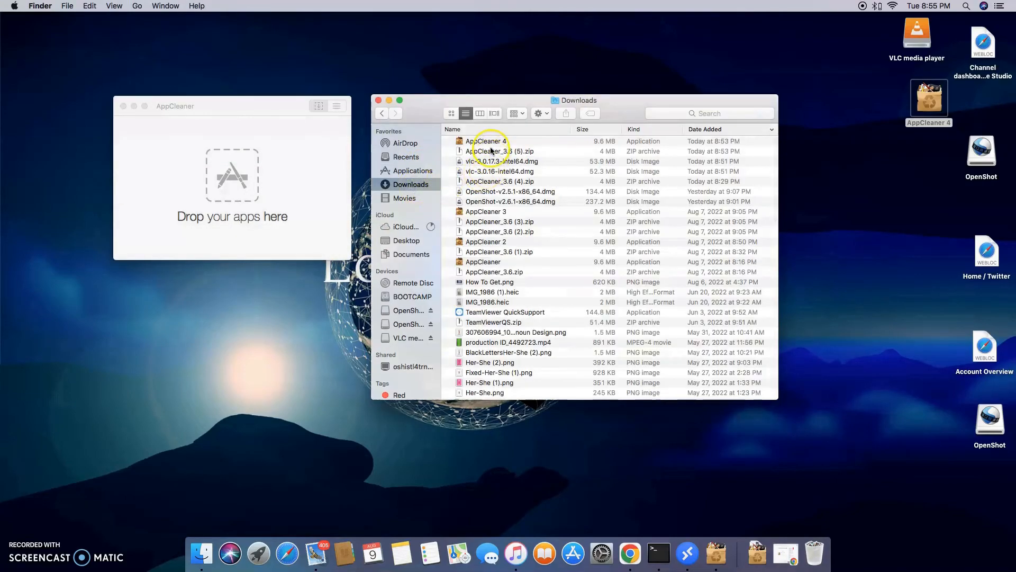
click(472, 162)
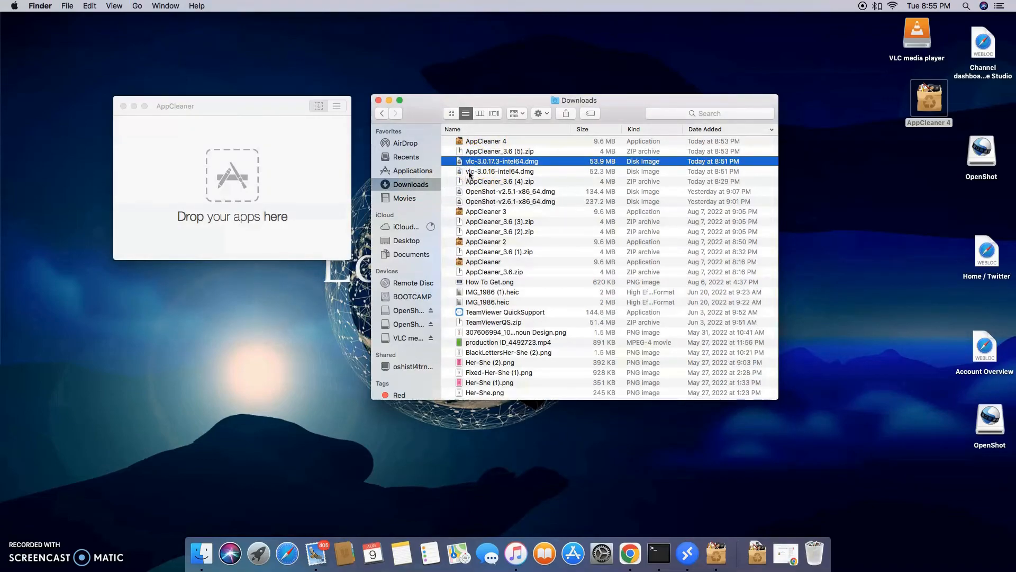
click(469, 172)
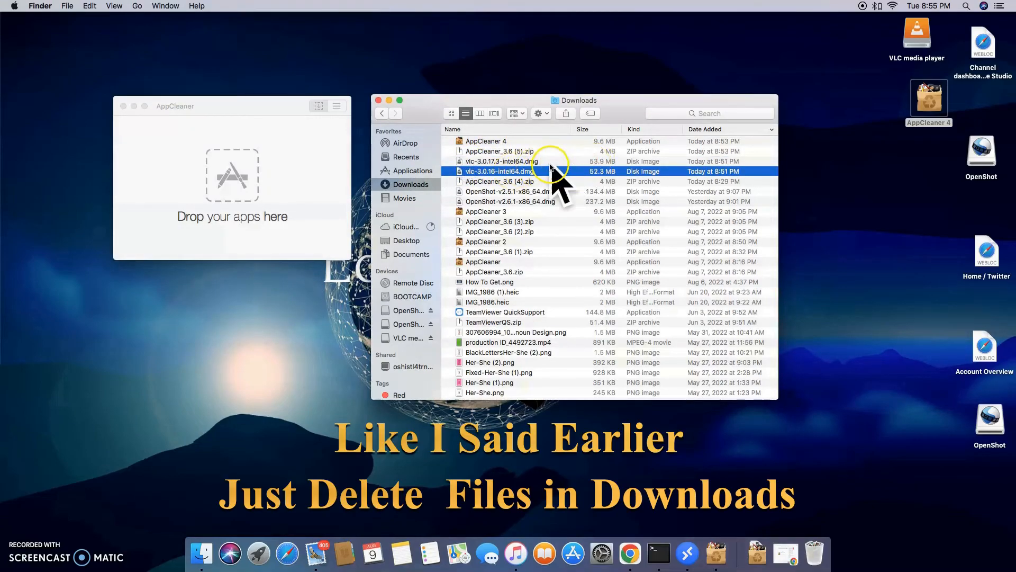
click(470, 162)
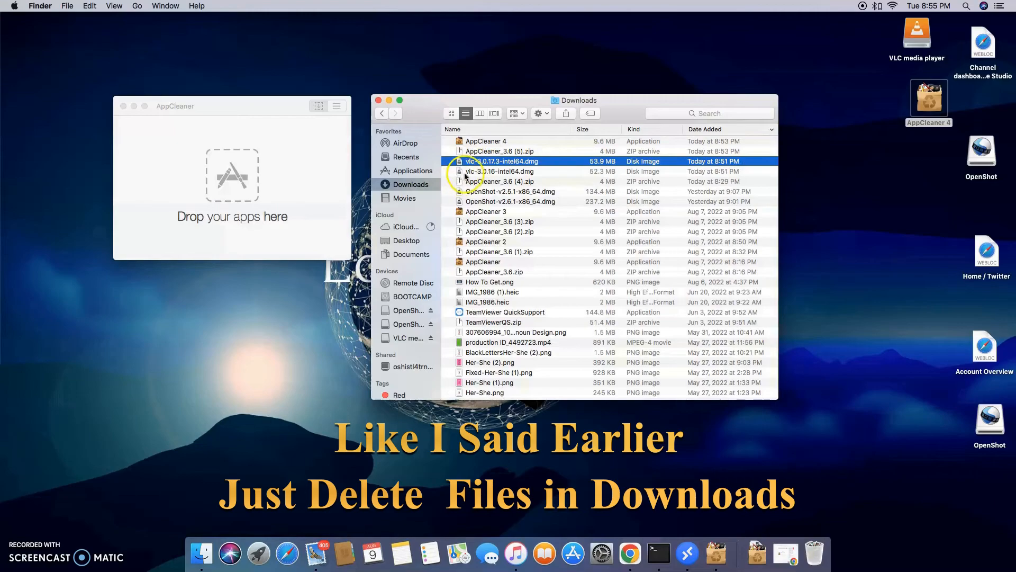
click(469, 172)
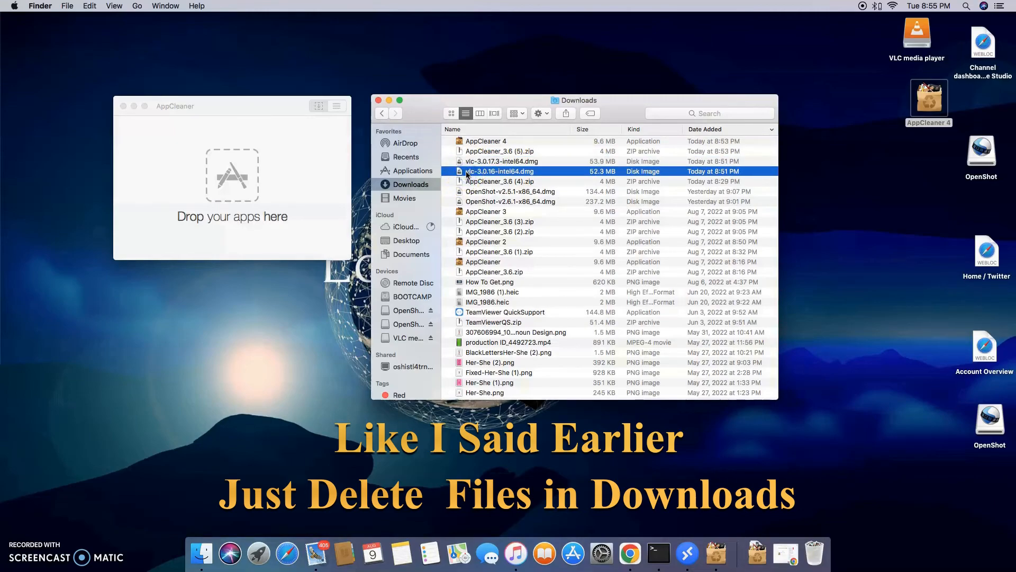